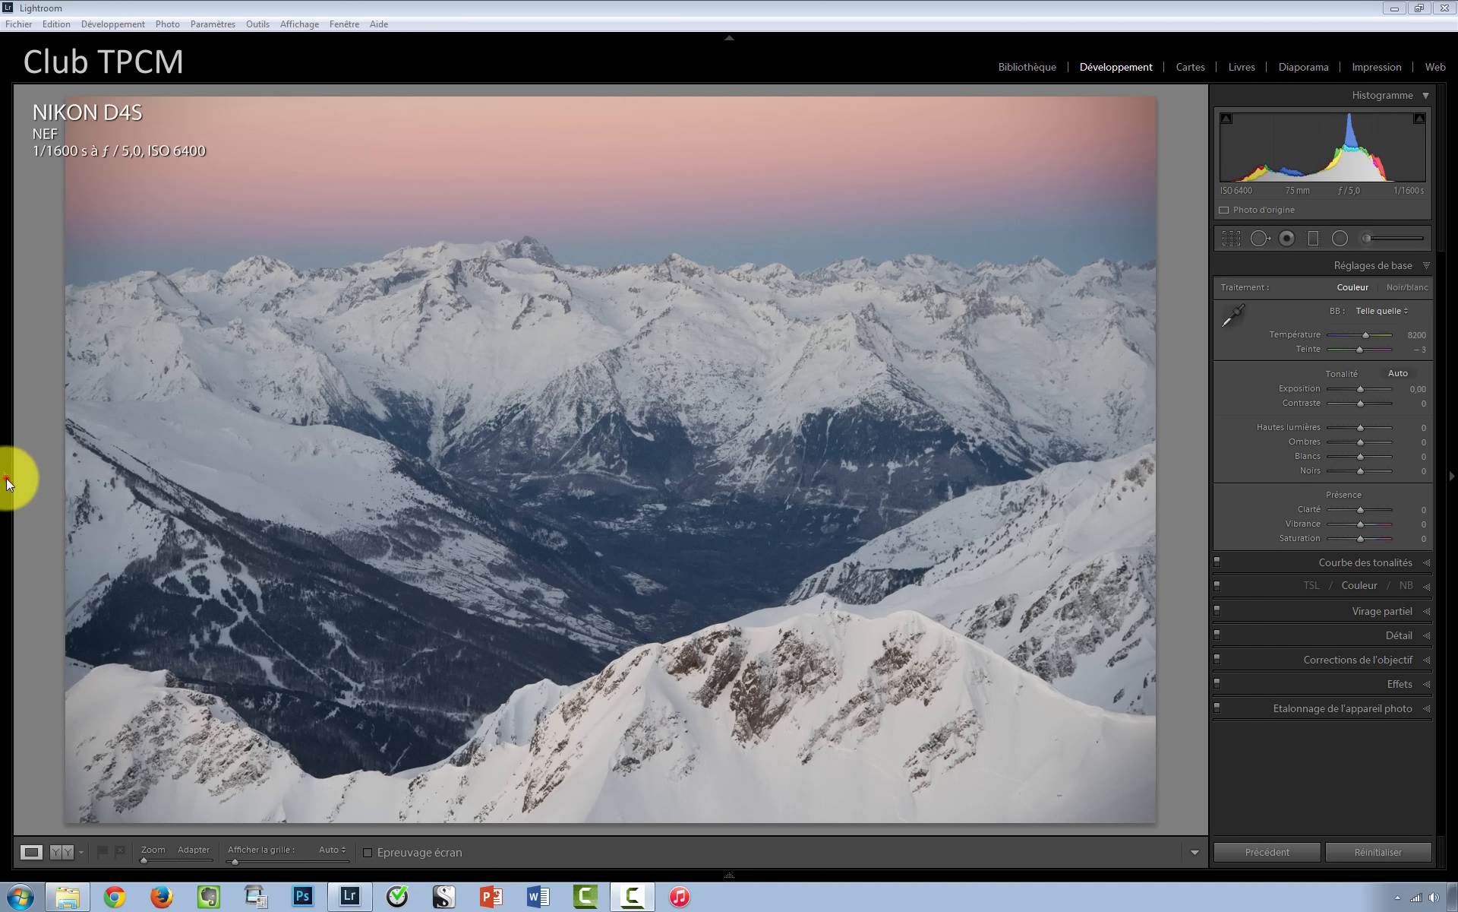
- Draw a wide, flat radial filter over the sky and upper peaks, extending well past both sides of the photo
{"action": "left_click", "coordinate": [7, 479]}
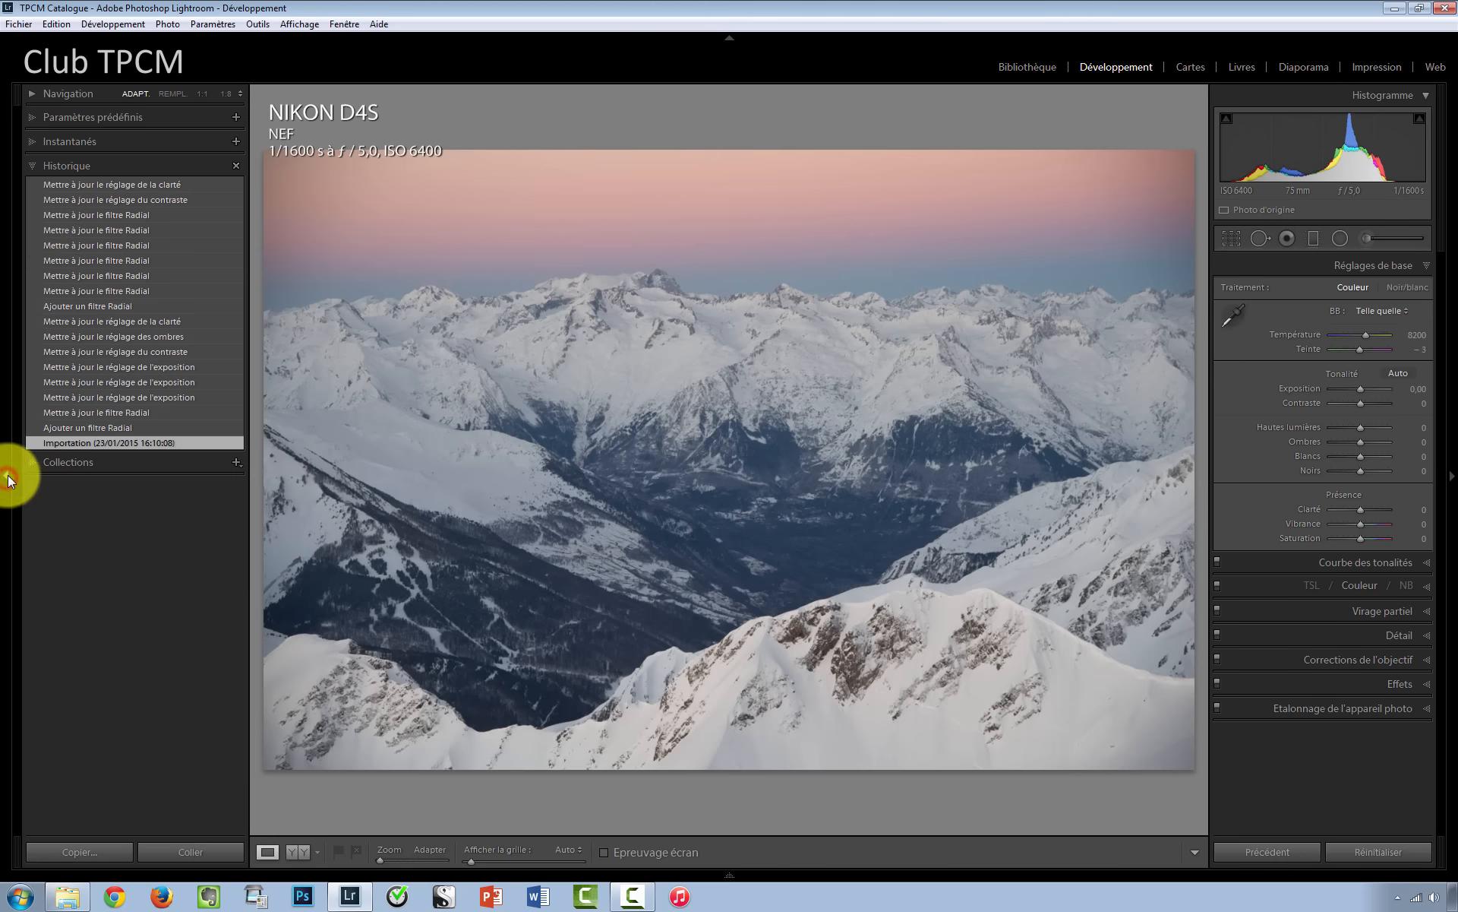
{"action": "left_click", "coordinate": [228, 94]}
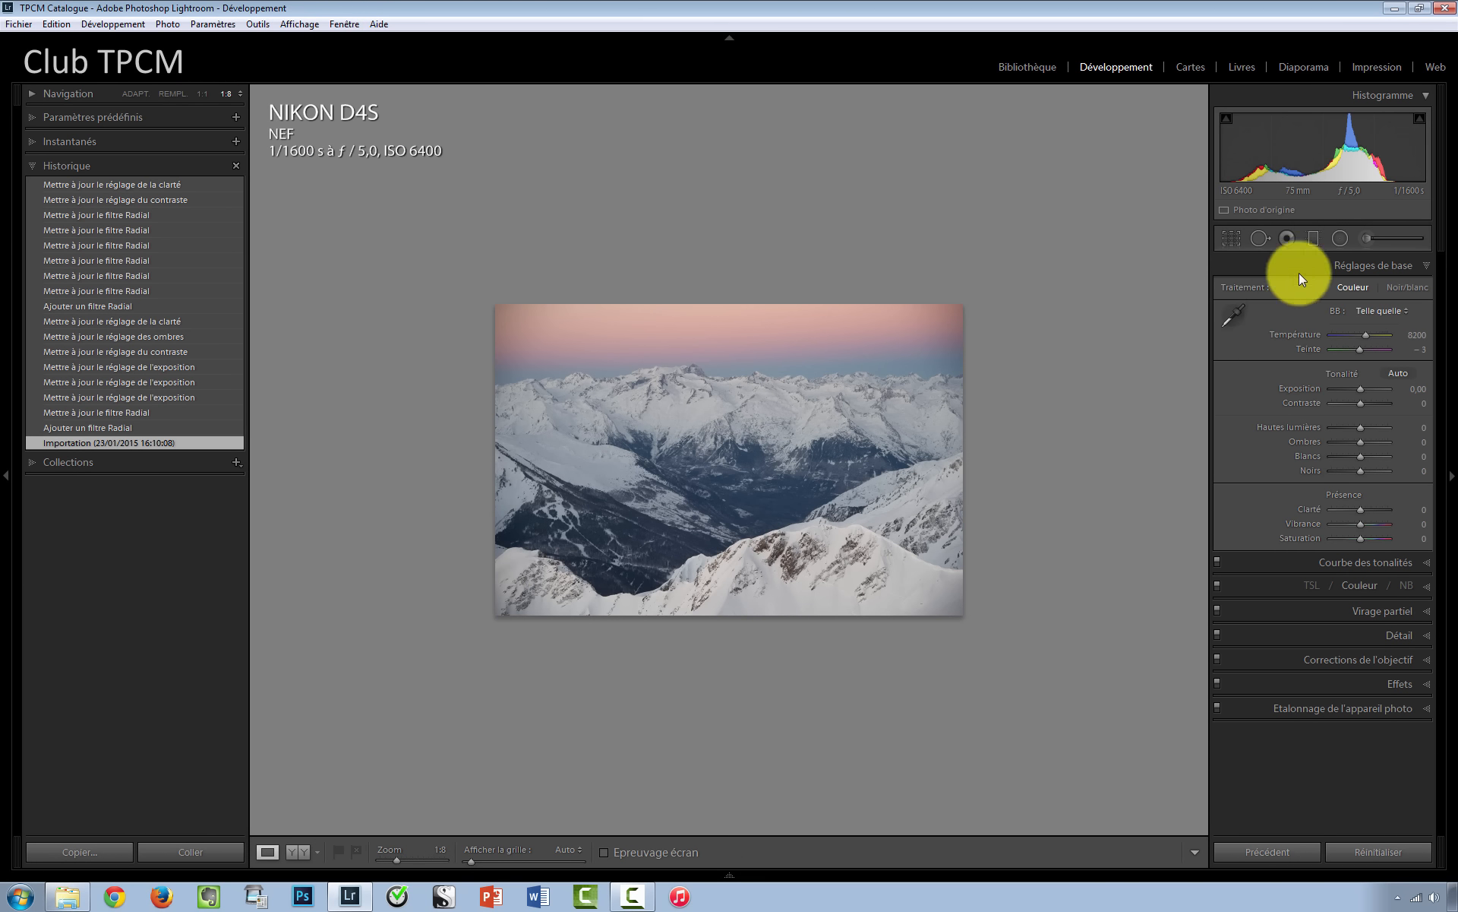
{"action": "left_click", "coordinate": [1338, 240]}
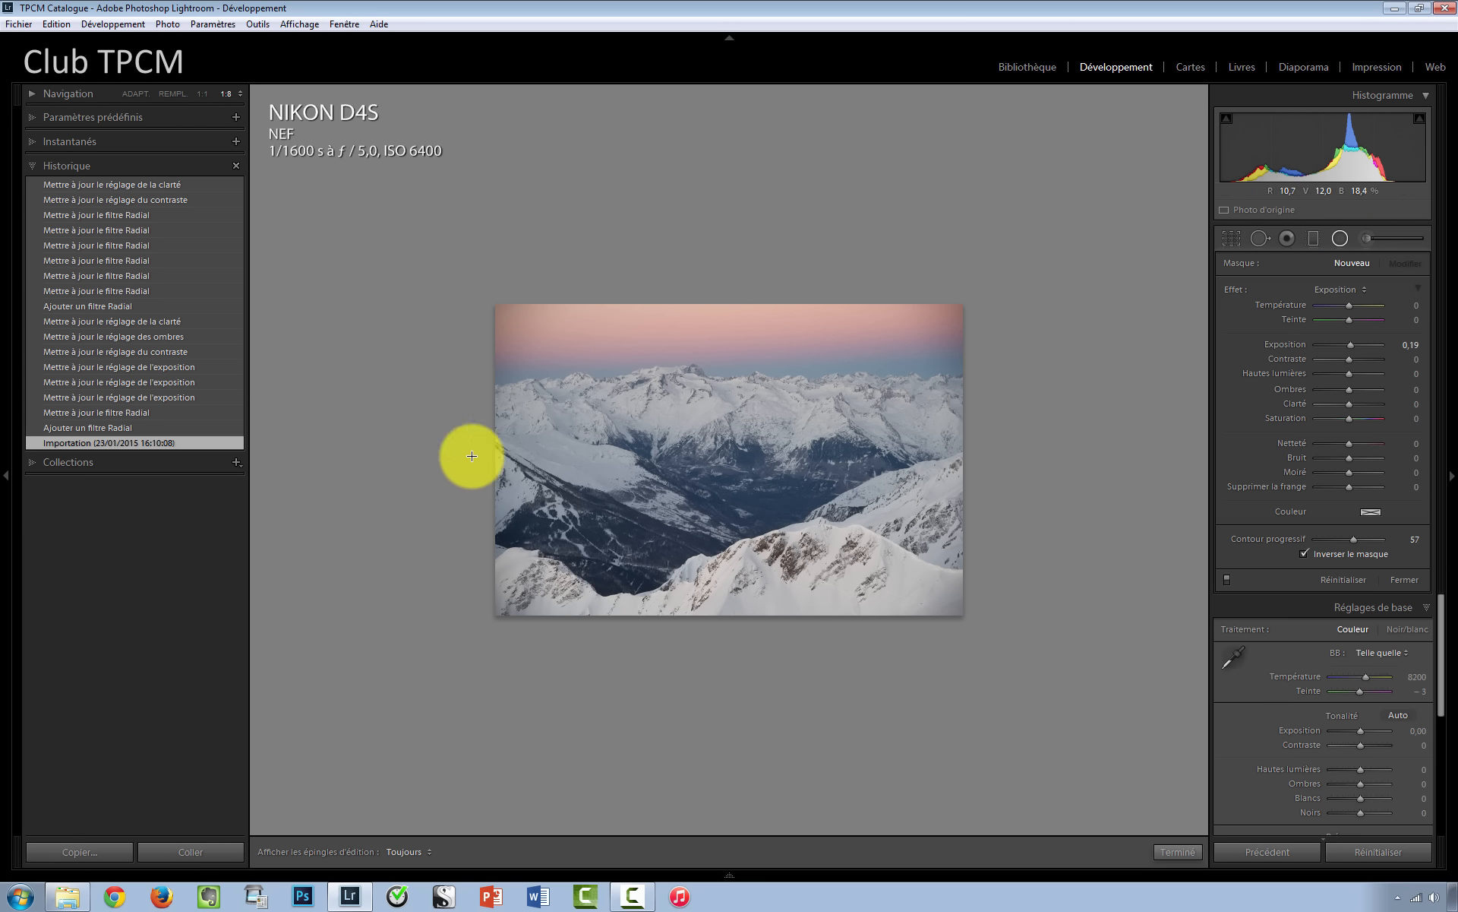
{"action": "left_click_drag", "start_coordinate": [363, 314], "coordinate": [950, 372]}
{"action": "left_click_drag", "start_coordinate": [390, 325], "coordinate": [729, 352]}
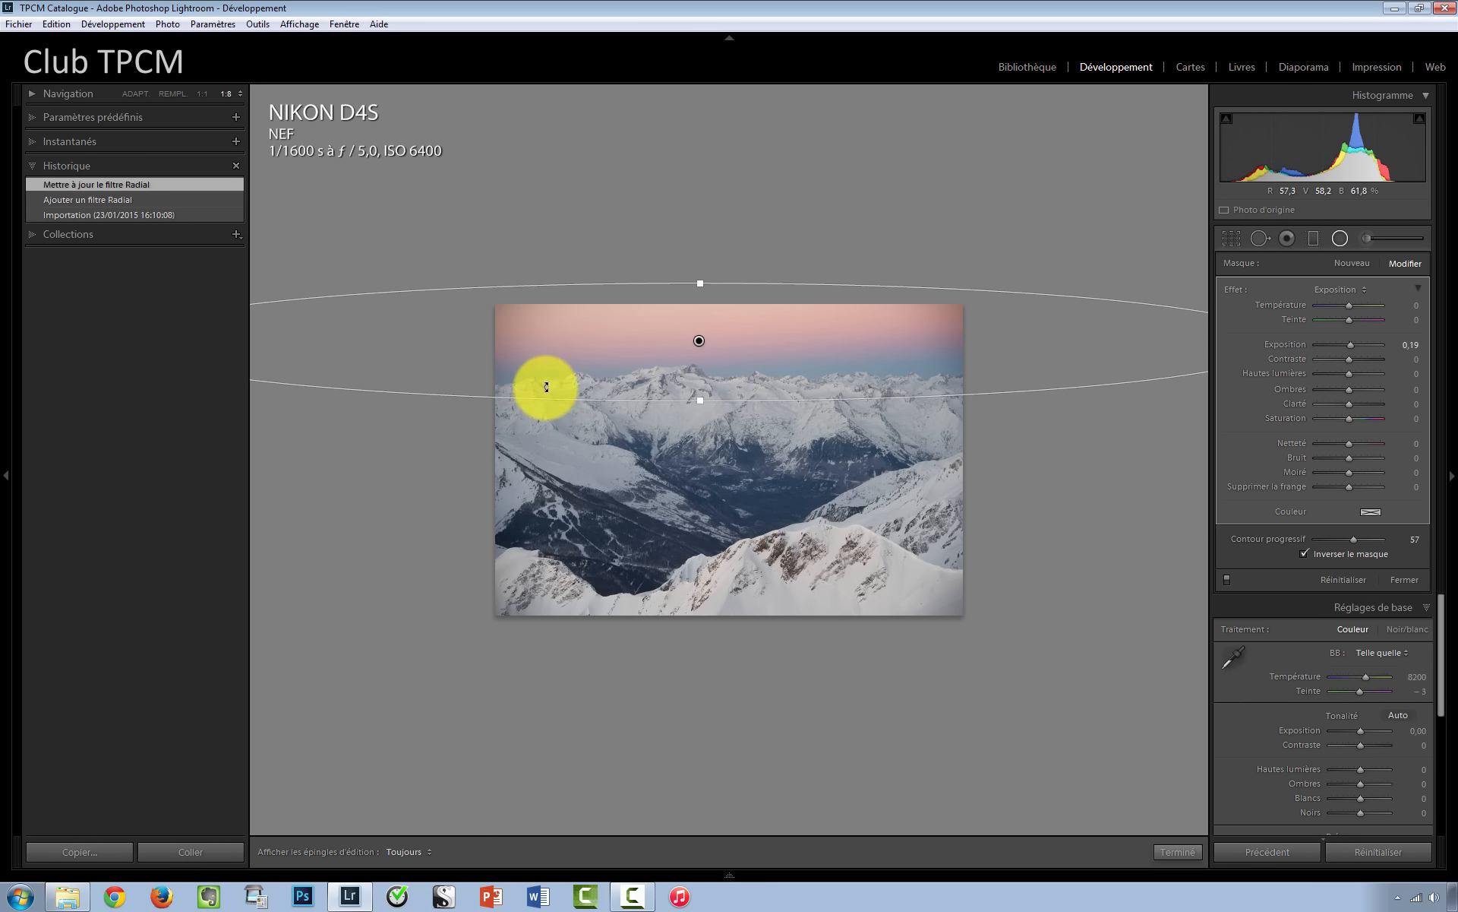
{"action": "left_click_drag", "start_coordinate": [702, 293], "coordinate": [700, 299]}
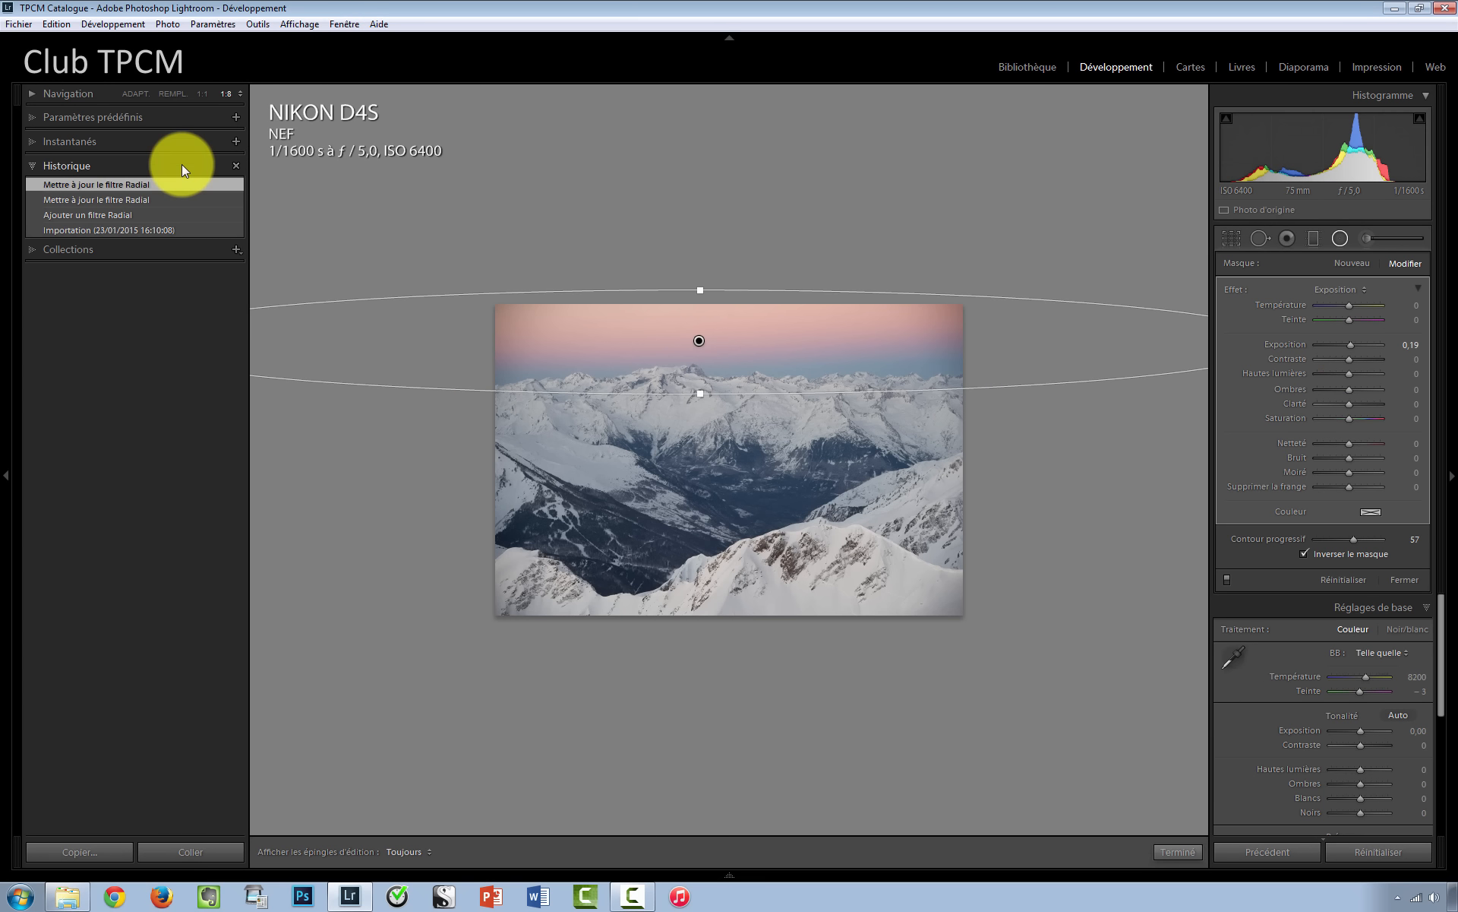
- Set the sky filter's exposure to 0.19, contrast to 36, clarity to 33, saturation to 1 and sharpness to 12
{"action": "left_click", "coordinate": [131, 93]}
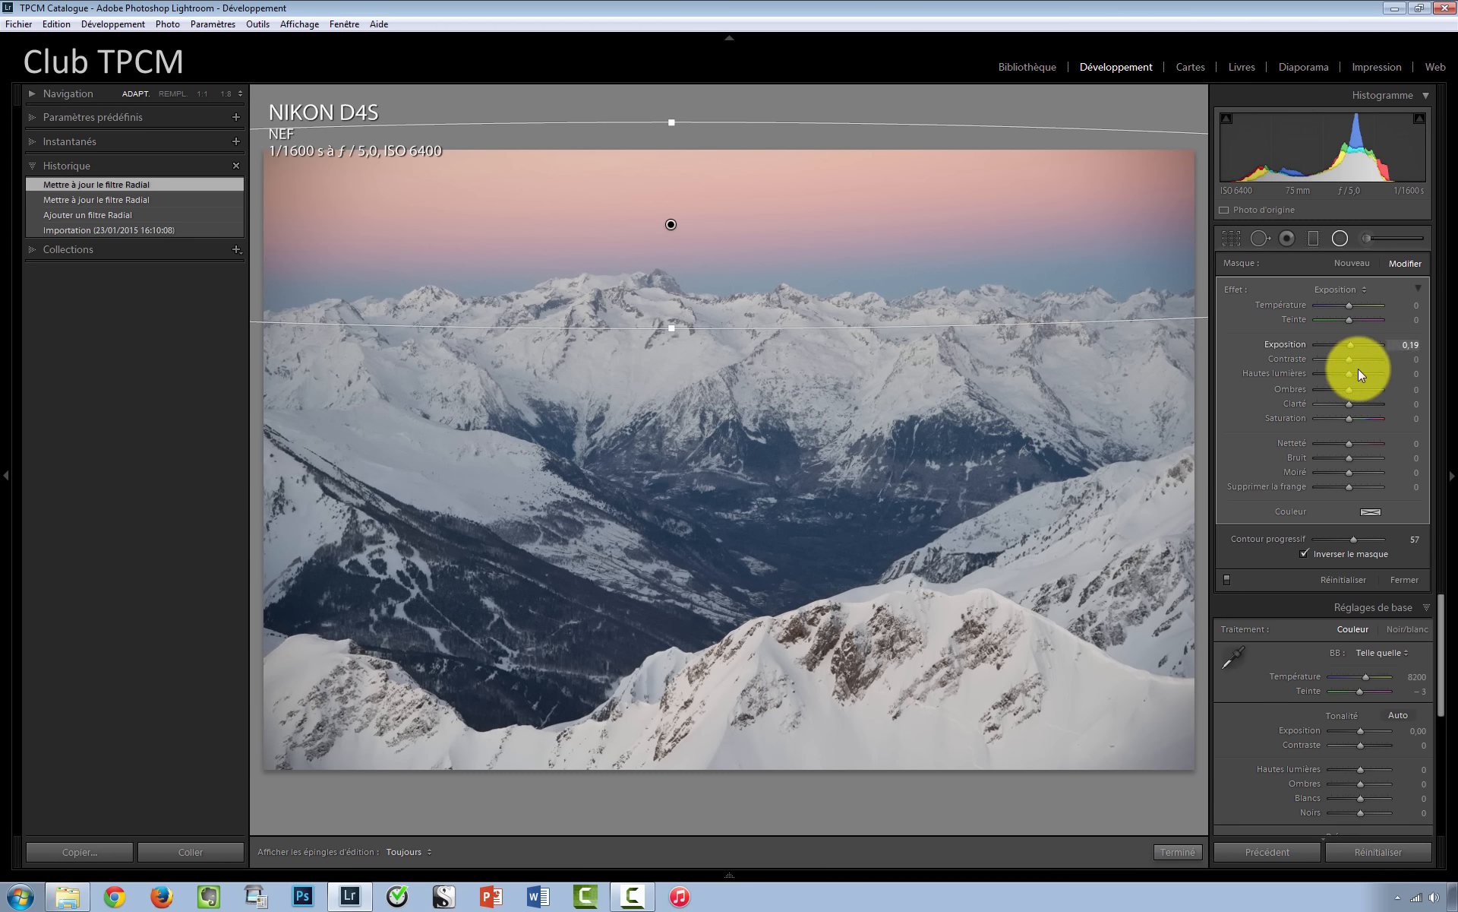
{"action": "left_click_drag", "start_coordinate": [1351, 350], "coordinate": [1351, 349]}
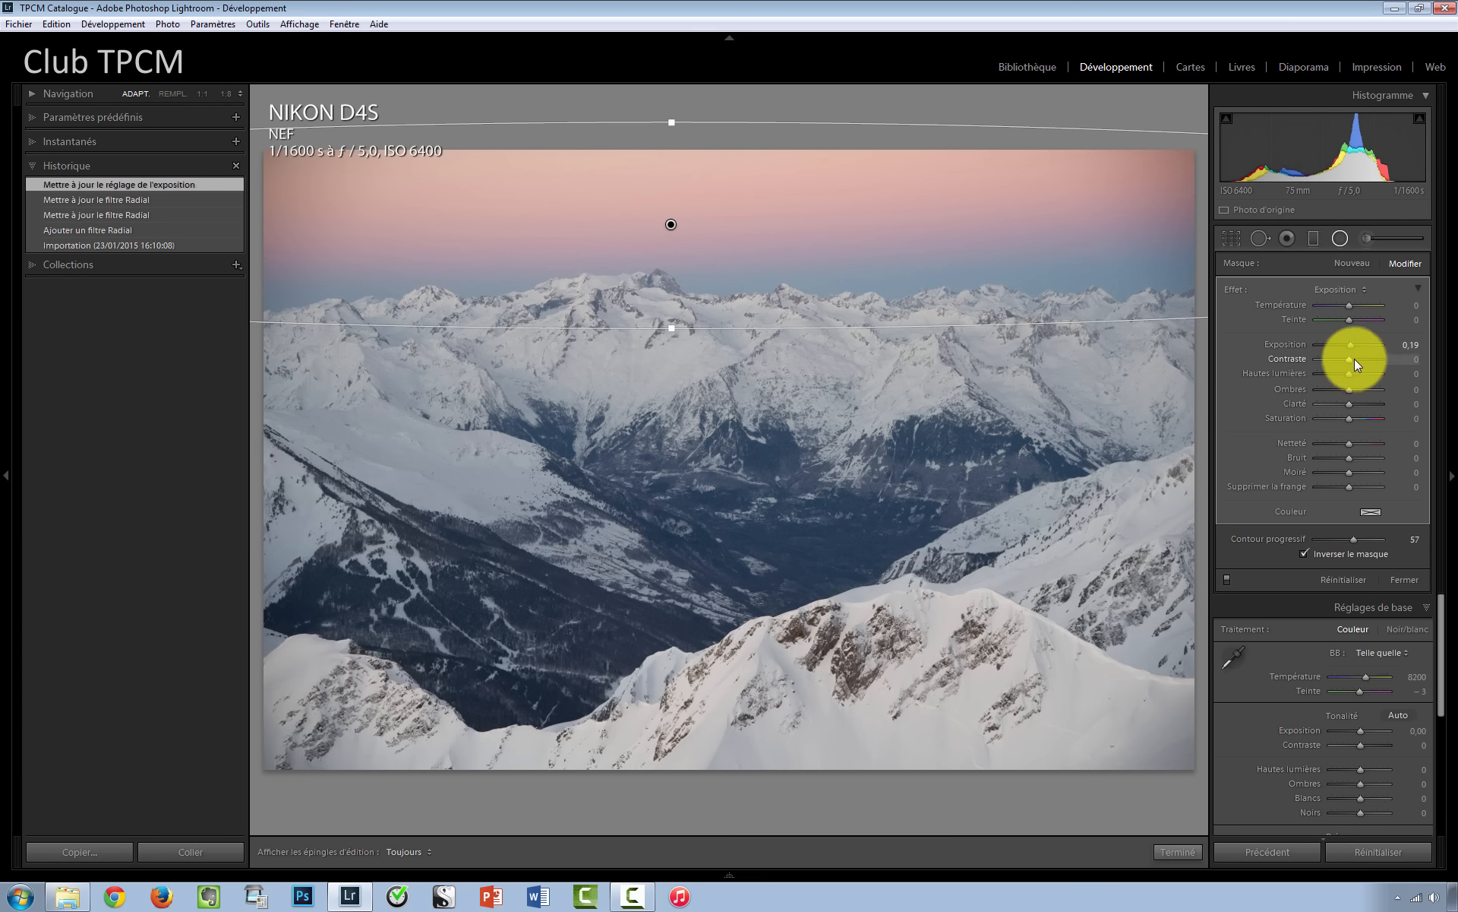
{"action": "left_click_drag", "start_coordinate": [1352, 359], "coordinate": [1360, 405]}
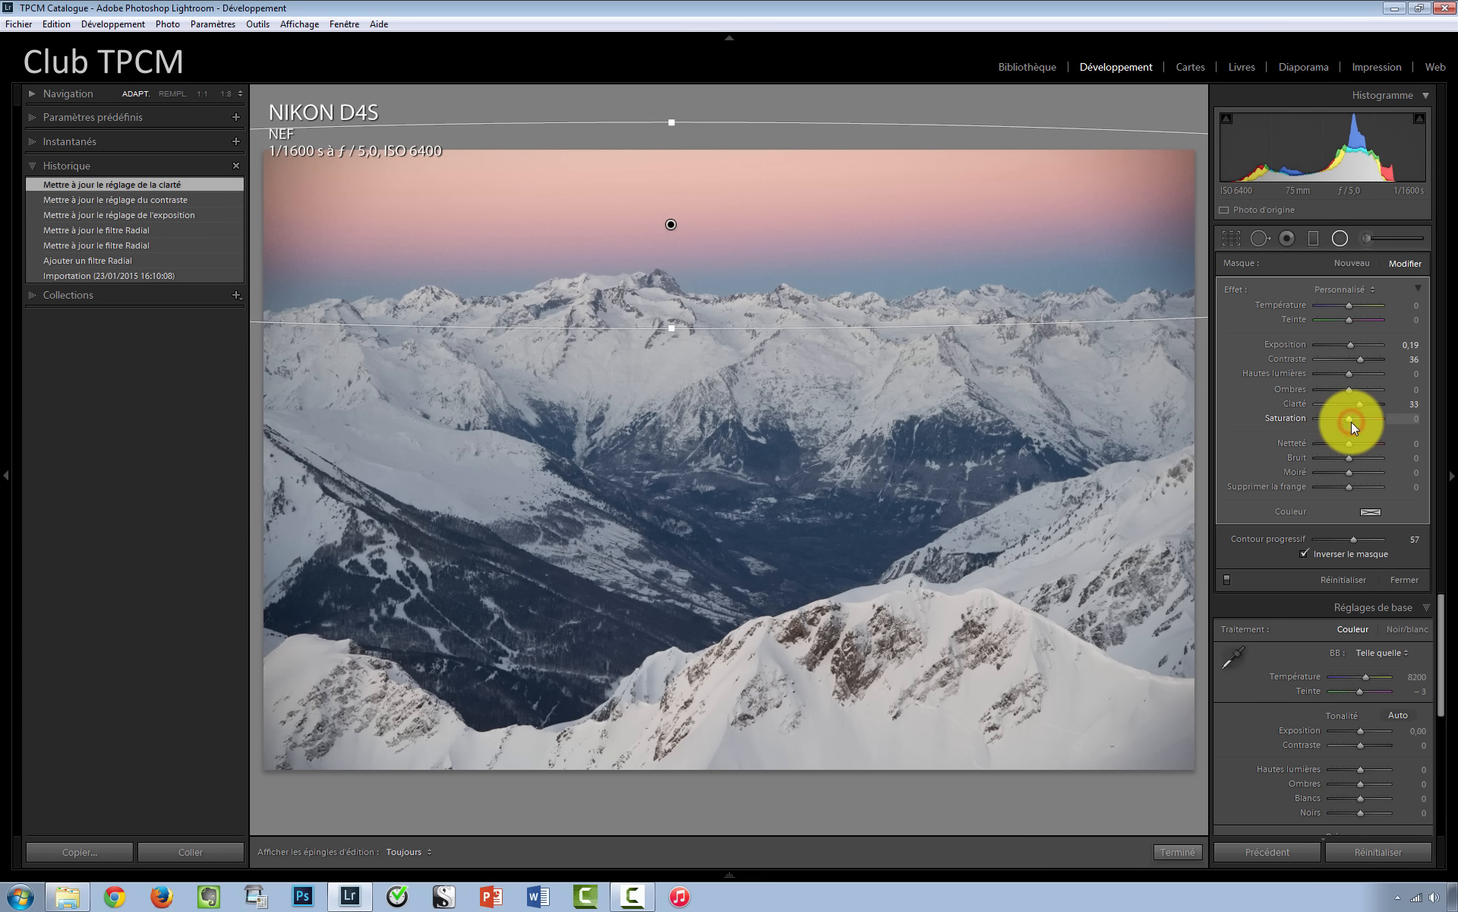
{"action": "left_click", "coordinate": [1352, 421]}
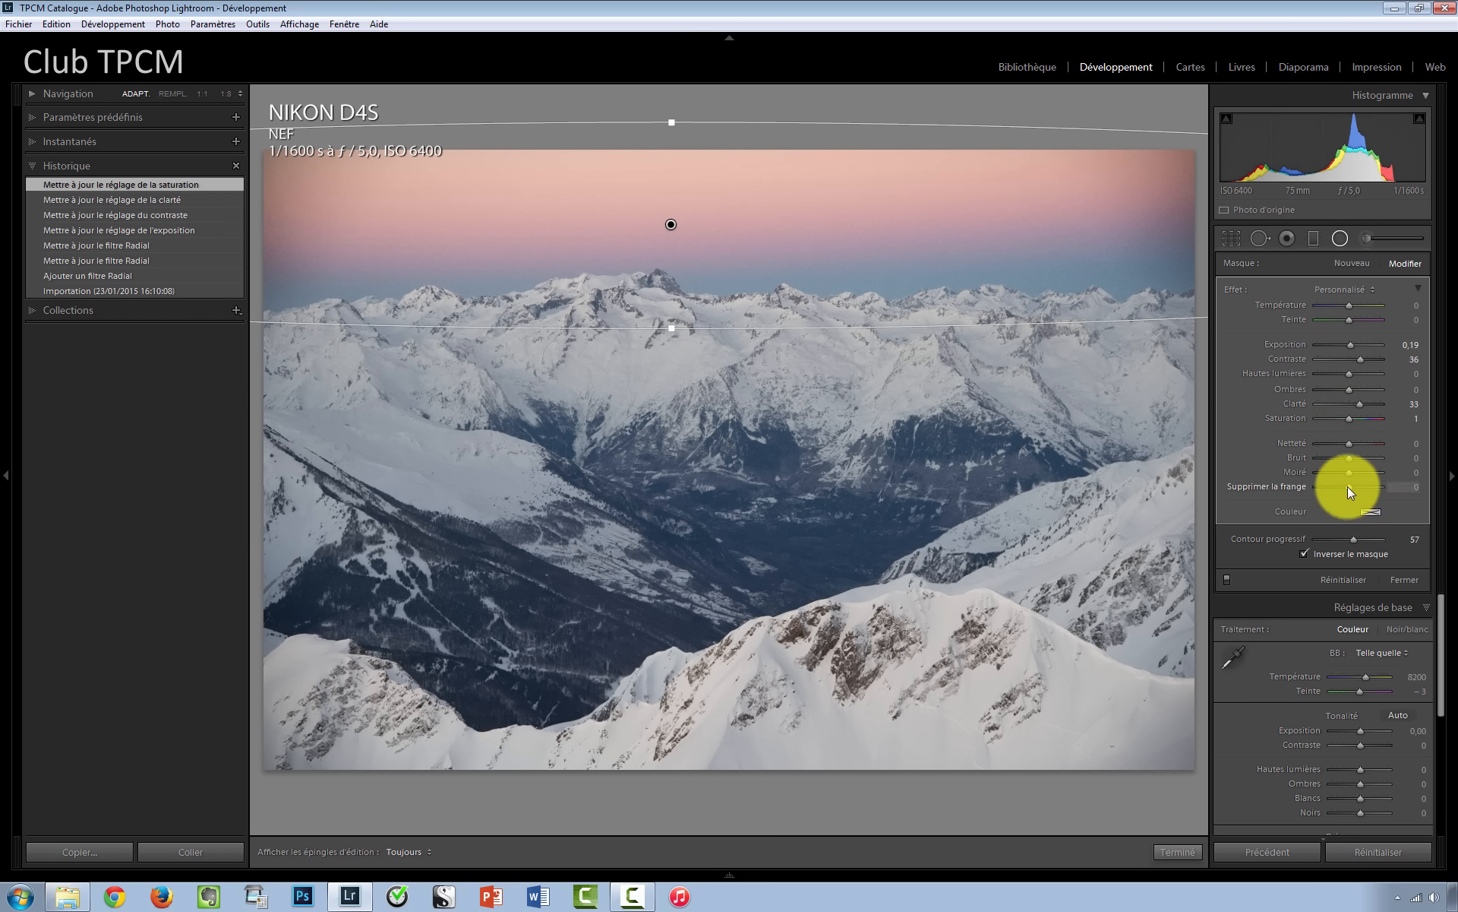
{"action": "left_click_drag", "start_coordinate": [1350, 443], "coordinate": [1351, 443]}
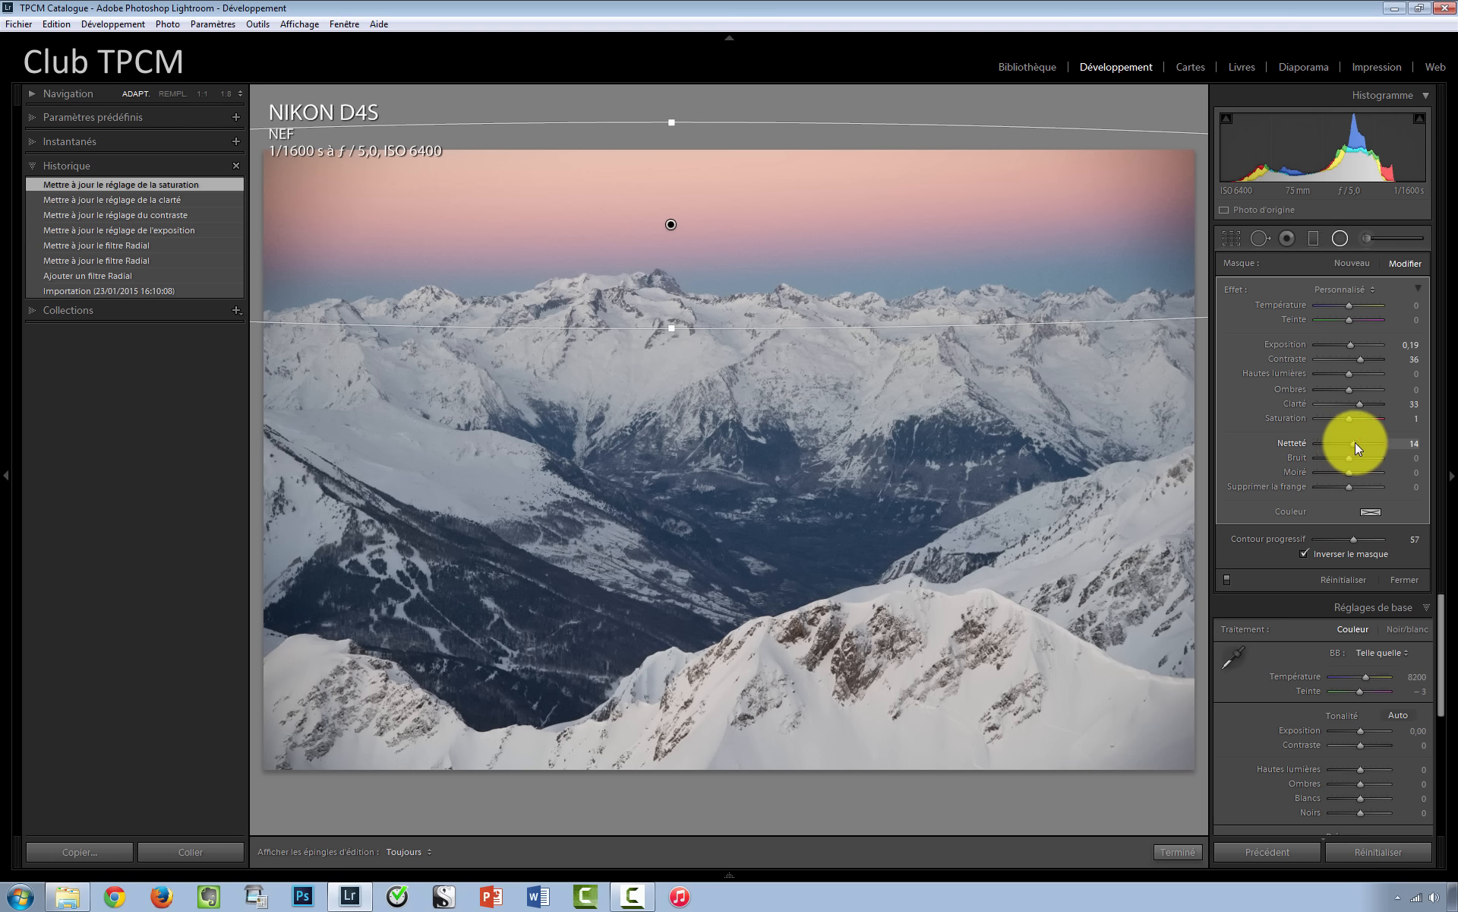
{"action": "left_click_drag", "start_coordinate": [1355, 444], "coordinate": [1356, 443]}
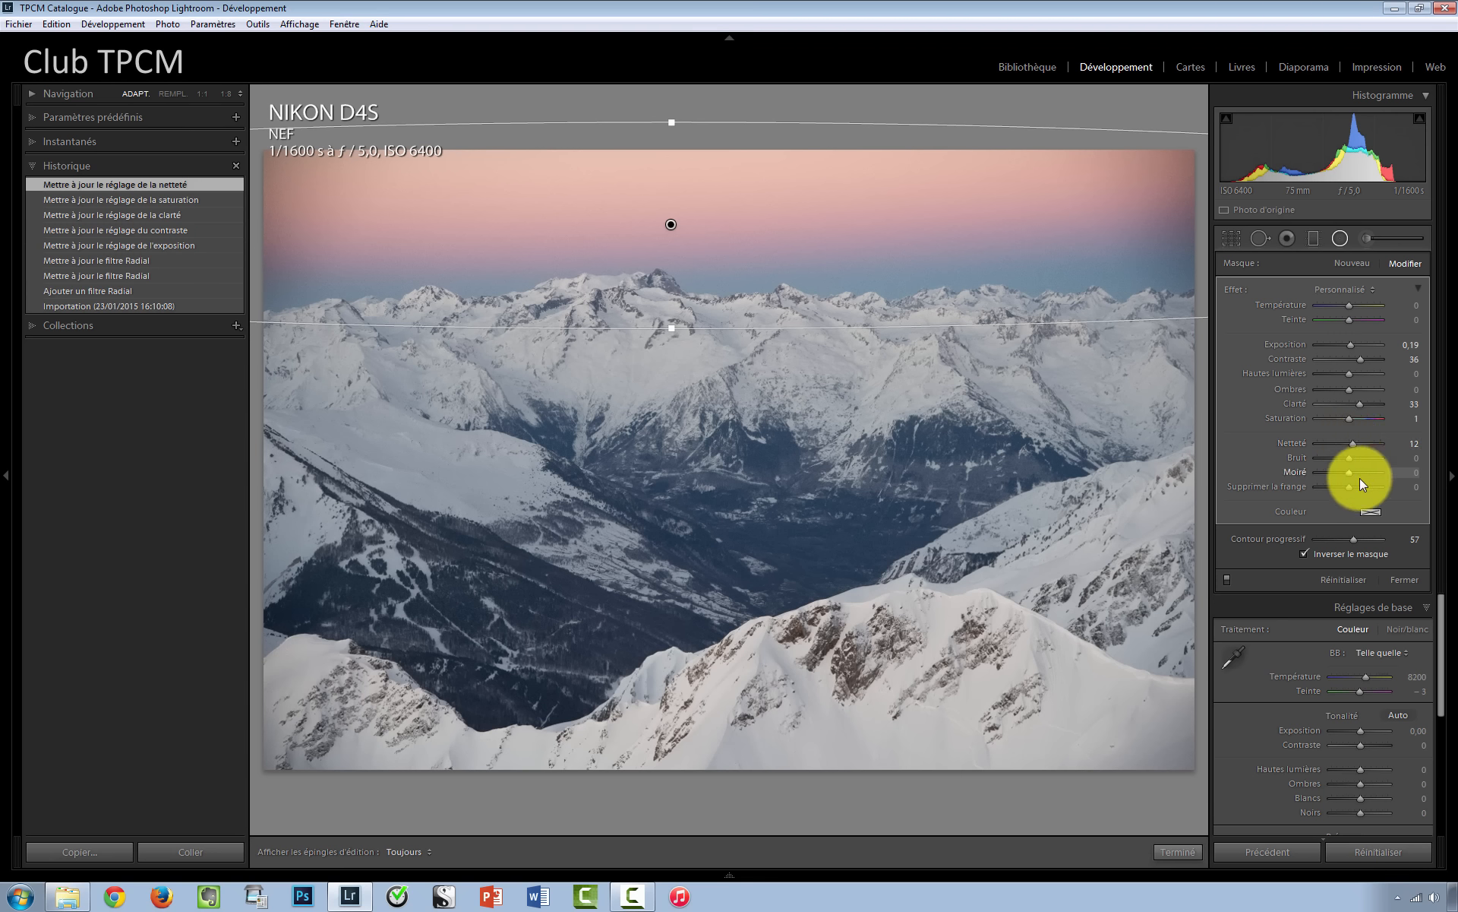
- Switch the radial filter off and on repeatedly to compare the sky with and without the effect
{"action": "left_click", "coordinate": [1228, 578]}
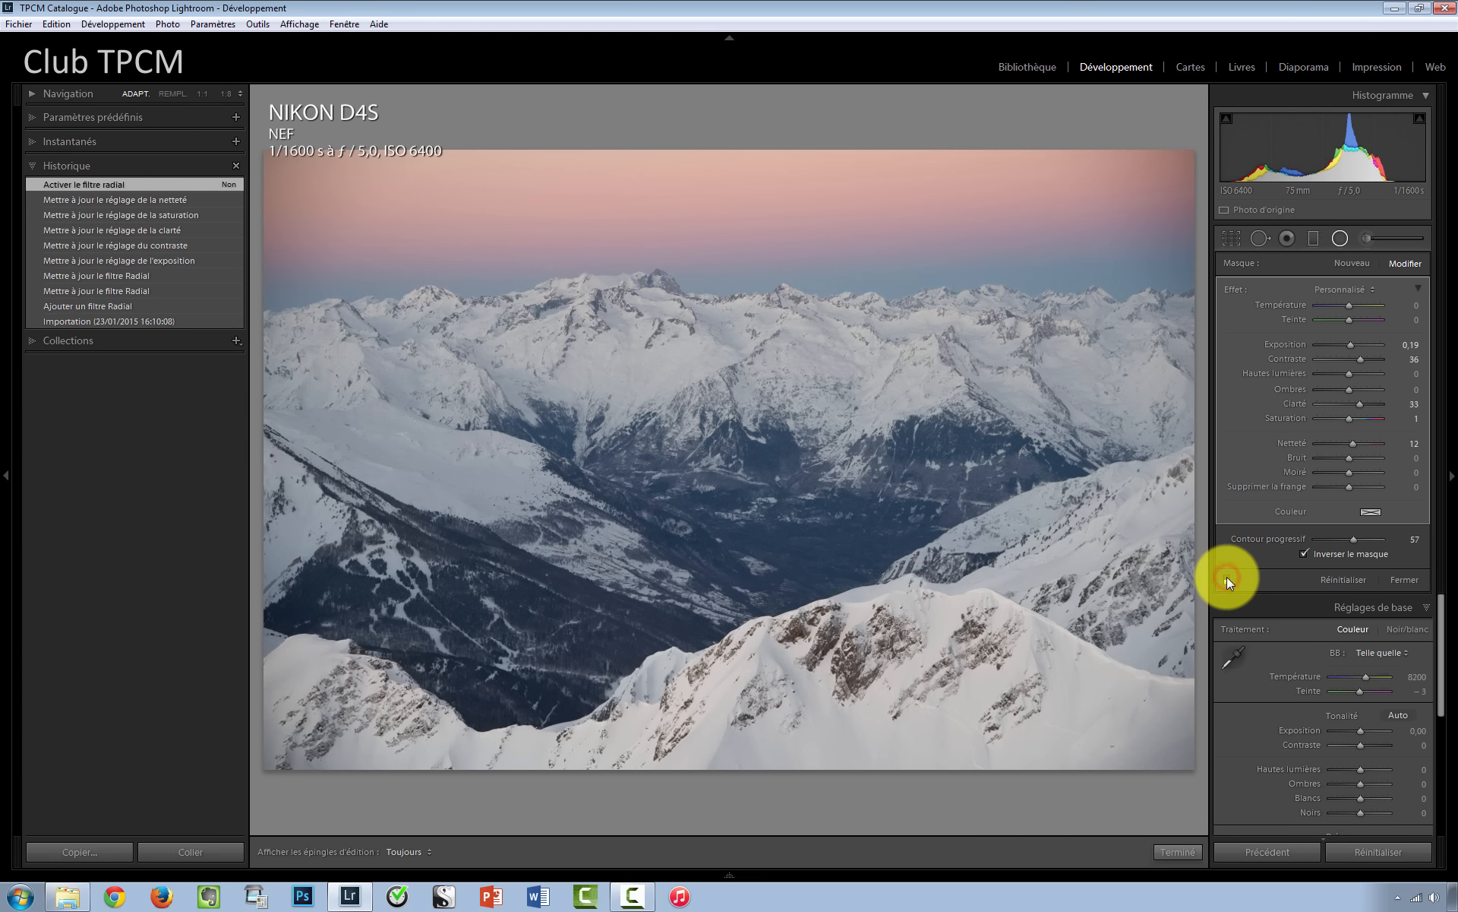
{"action": "left_click", "coordinate": [1228, 578]}
{"action": "left_click", "coordinate": [1227, 578]}
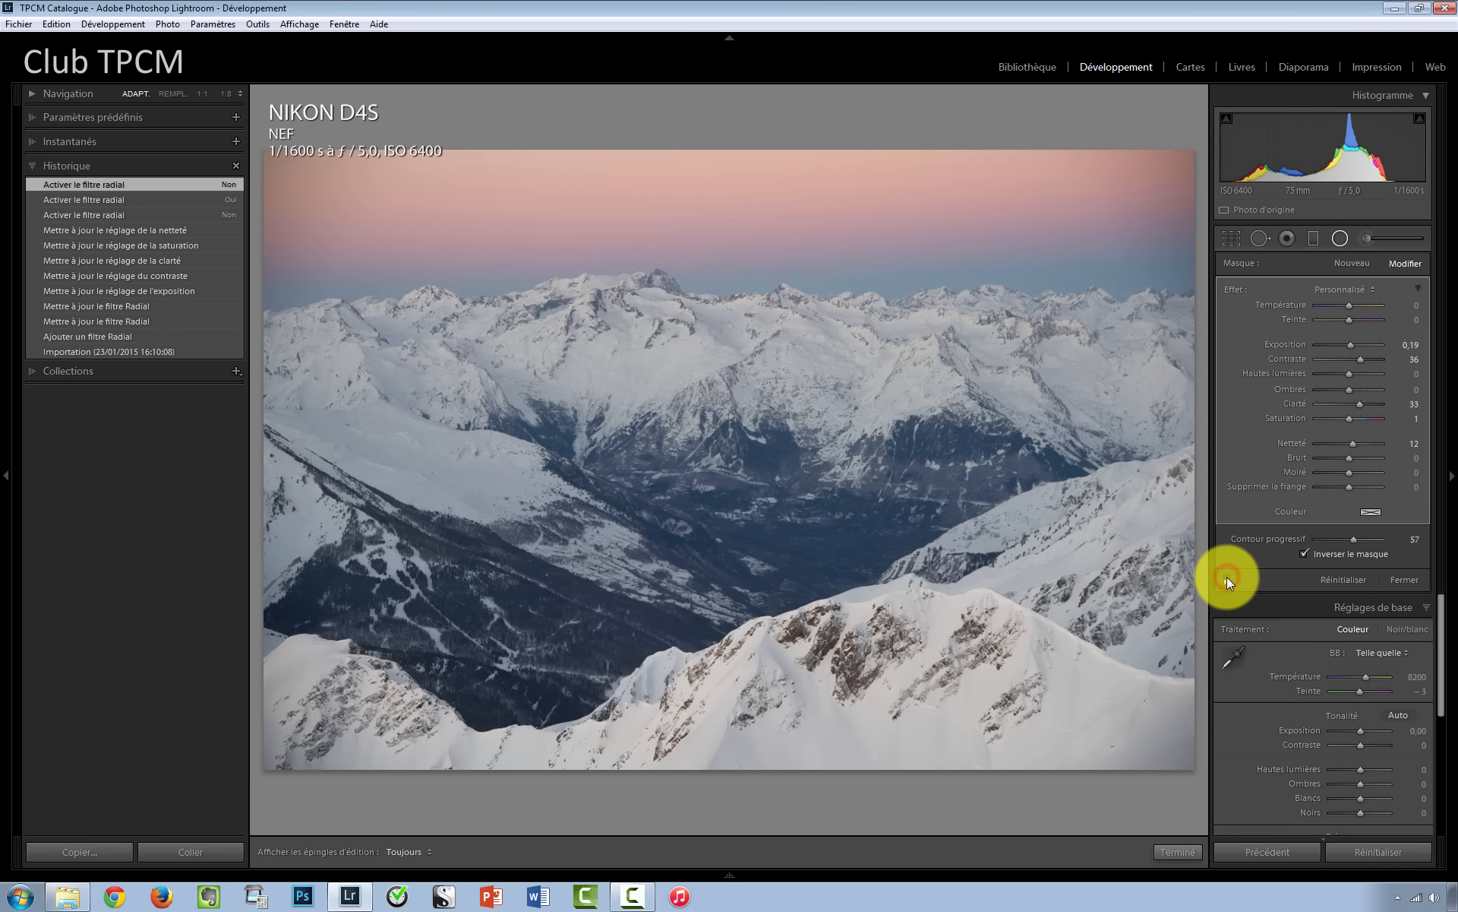
{"action": "left_click", "coordinate": [1227, 577]}
{"action": "left_click", "coordinate": [1227, 577]}
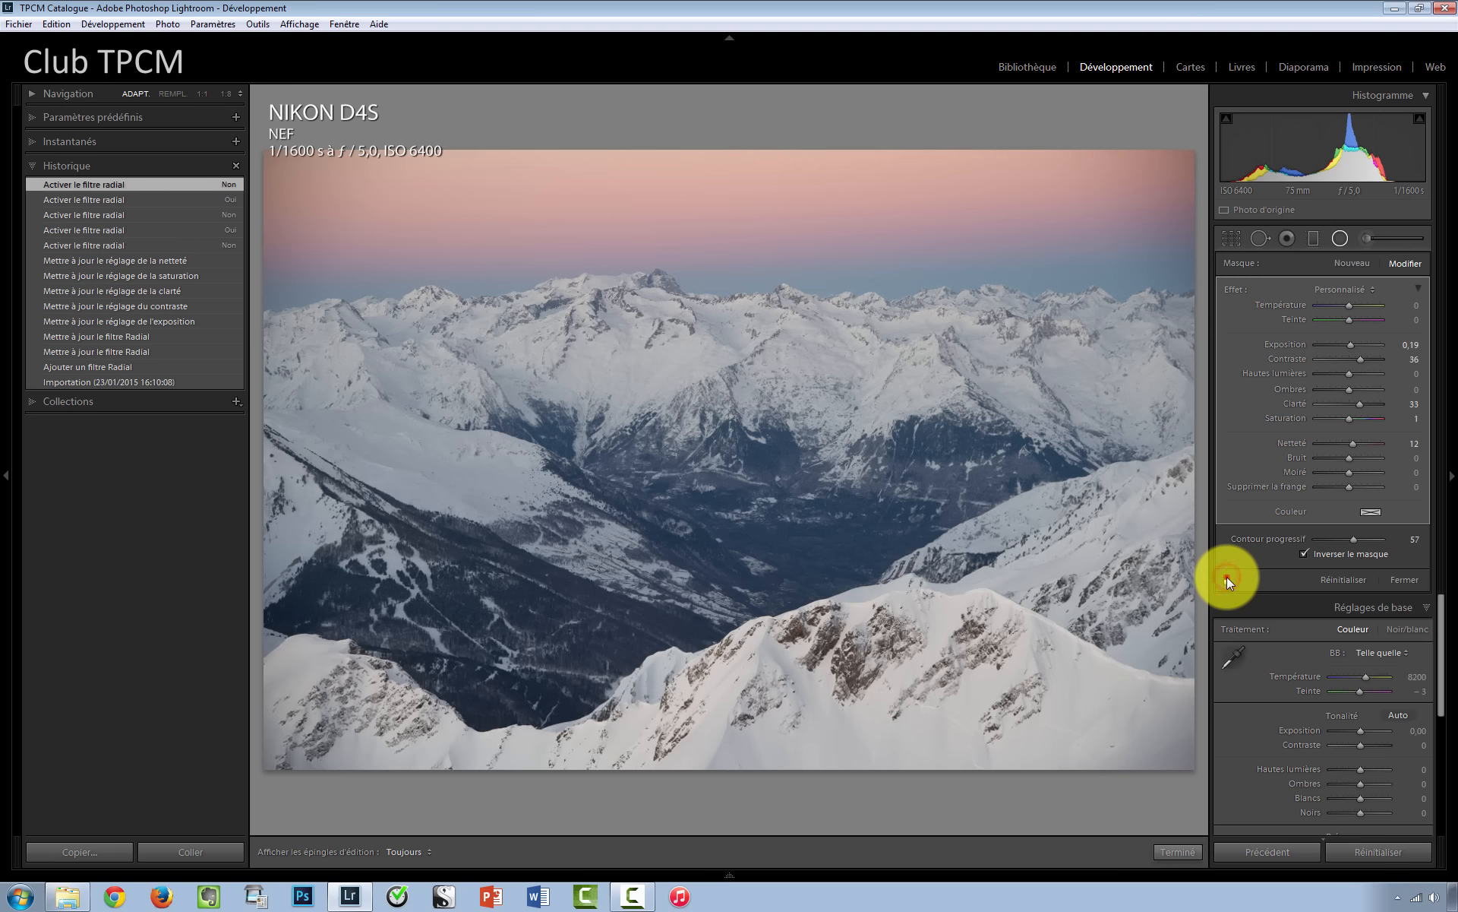
{"action": "left_click", "coordinate": [1228, 578]}
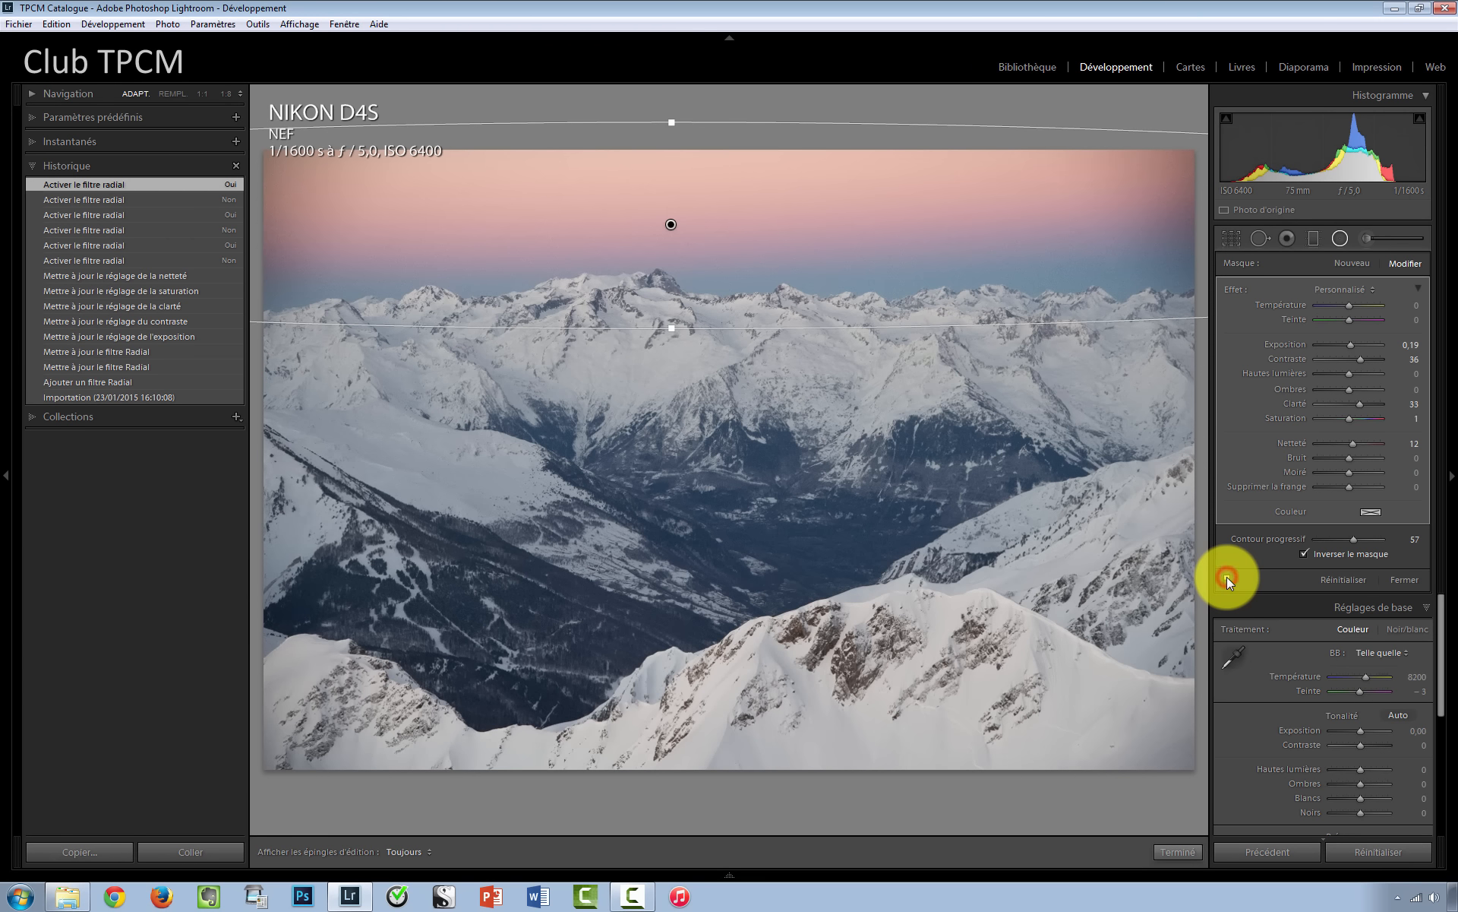
- Add a second radial filter over the dark valley, tilted upward to the right and enlarged to follow the valley's shape
{"action": "left_click", "coordinate": [225, 94]}
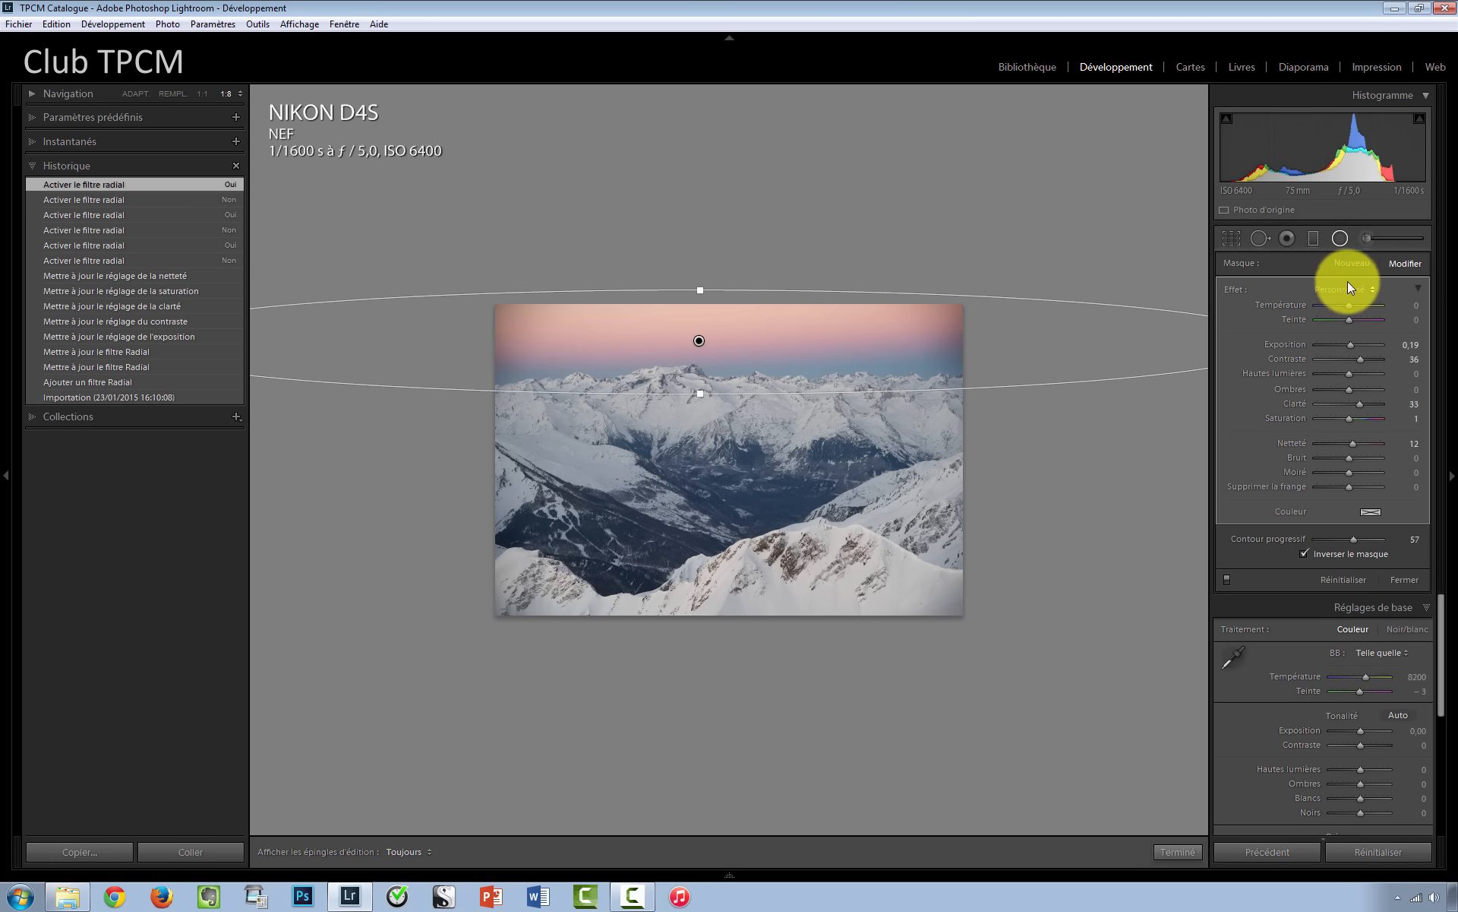
{"action": "left_click", "coordinate": [1347, 263]}
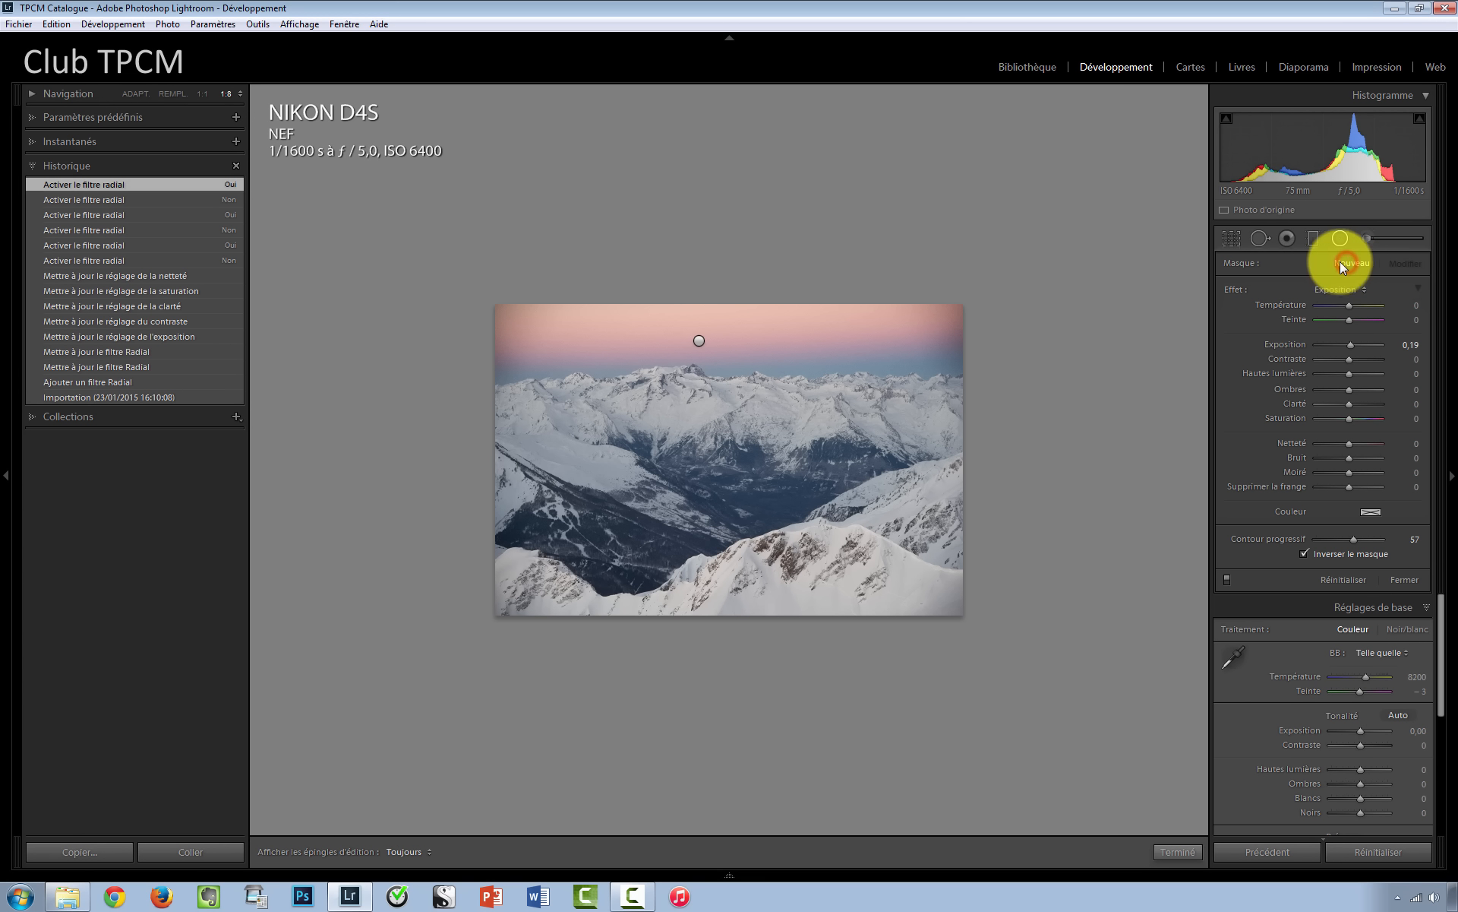
{"action": "left_click_drag", "start_coordinate": [505, 535], "coordinate": [717, 483]}
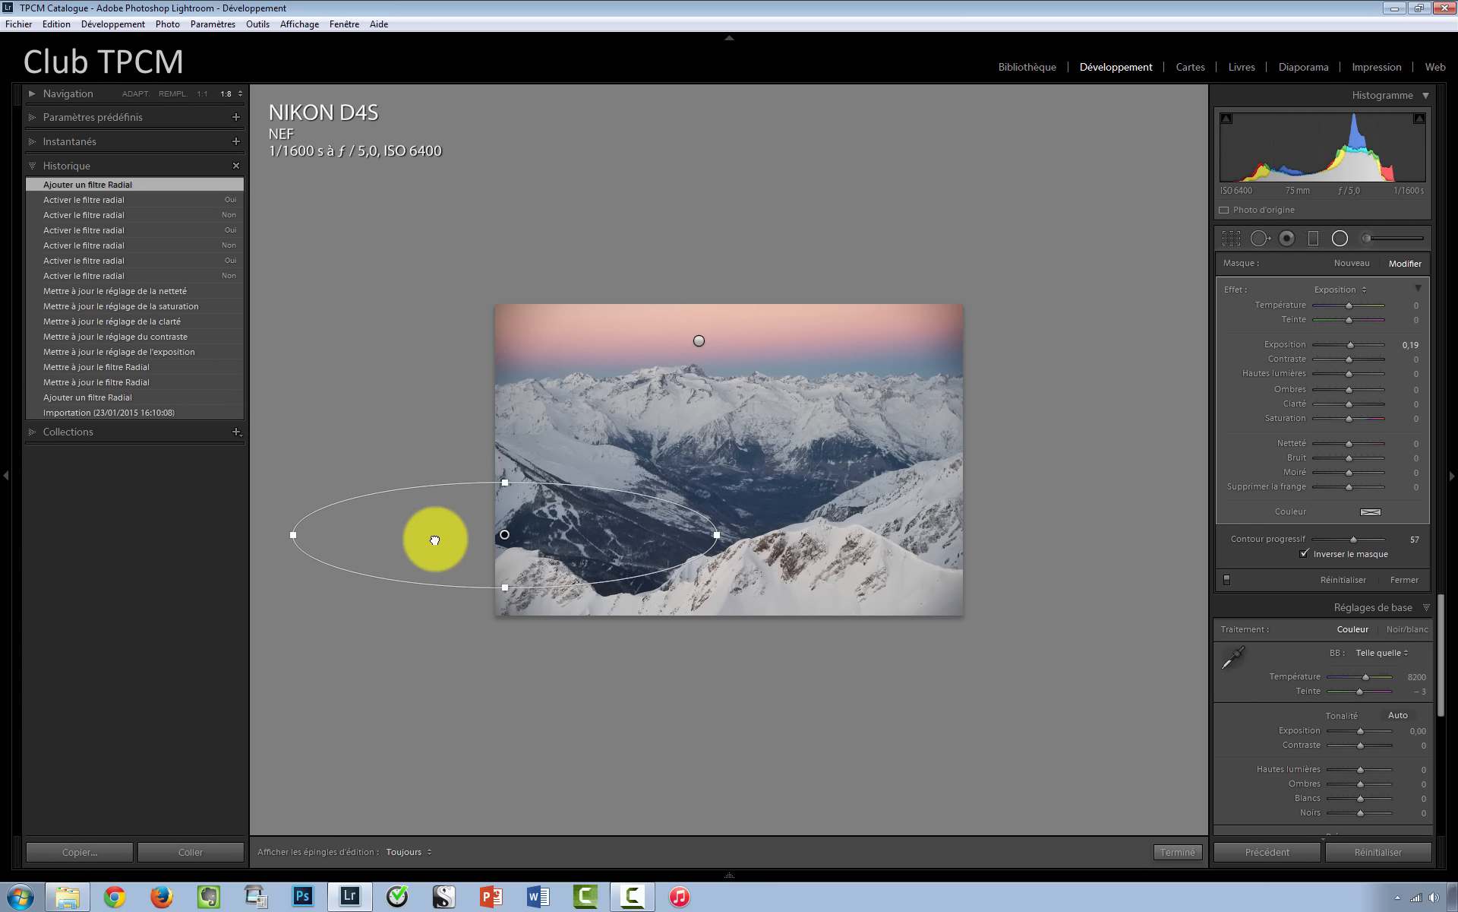
{"action": "left_click_drag", "start_coordinate": [433, 540], "coordinate": [635, 504]}
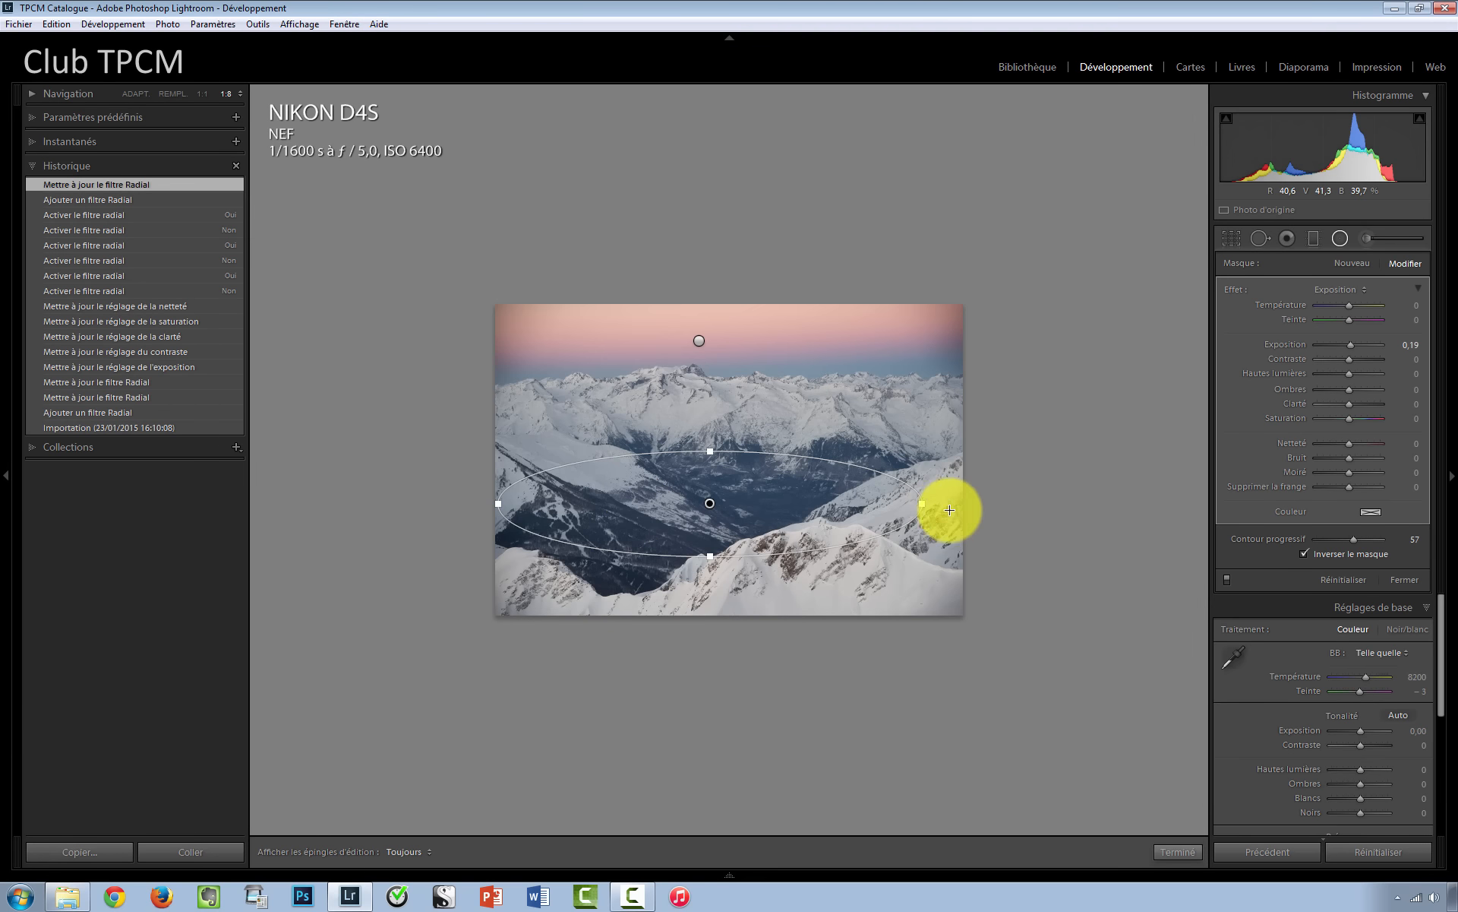
{"action": "left_click_drag", "start_coordinate": [931, 511], "coordinate": [927, 464]}
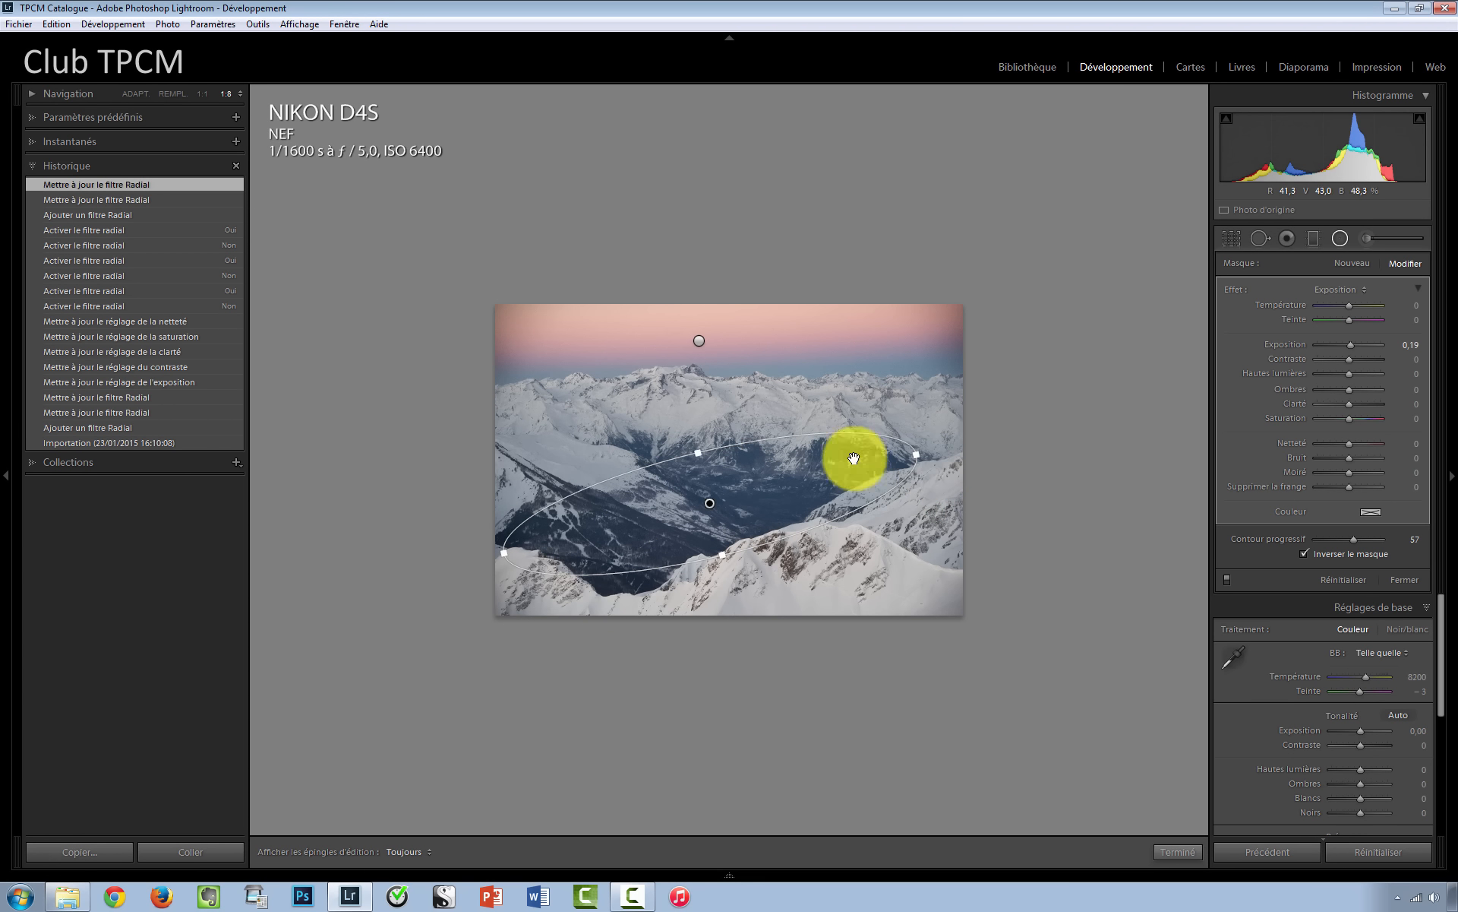
{"action": "left_click_drag", "start_coordinate": [692, 450], "coordinate": [688, 436]}
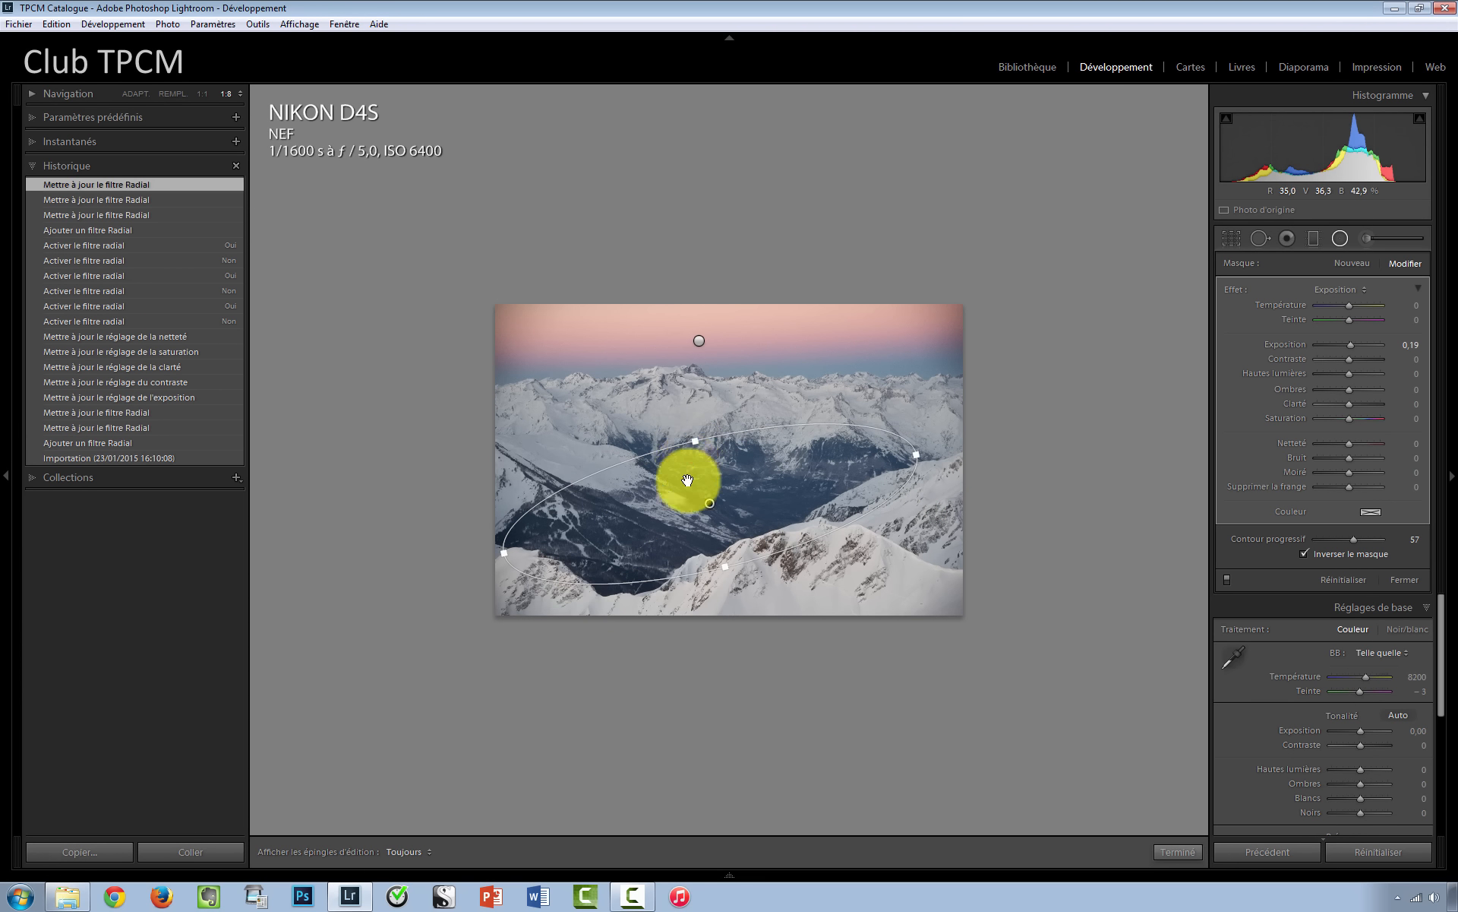
{"action": "left_click_drag", "start_coordinate": [678, 509], "coordinate": [662, 506]}
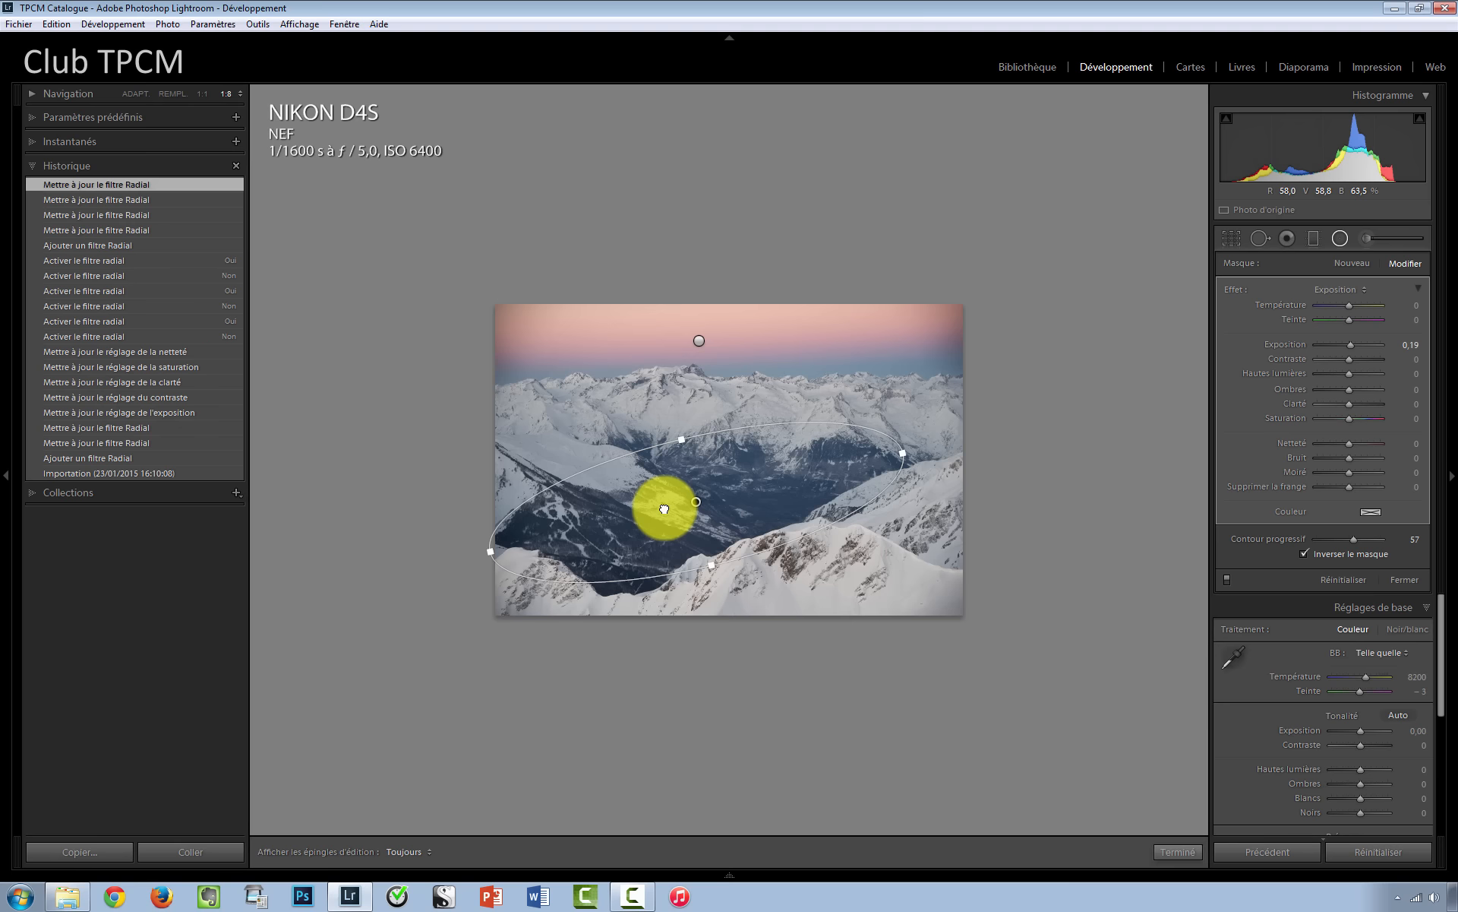
- Set the valley filter's exposure to 0.48, contrast to 21, highlights to -12, shadows to 14, clarity to 29 and sharpness to 45
{"action": "left_click", "coordinate": [138, 95]}
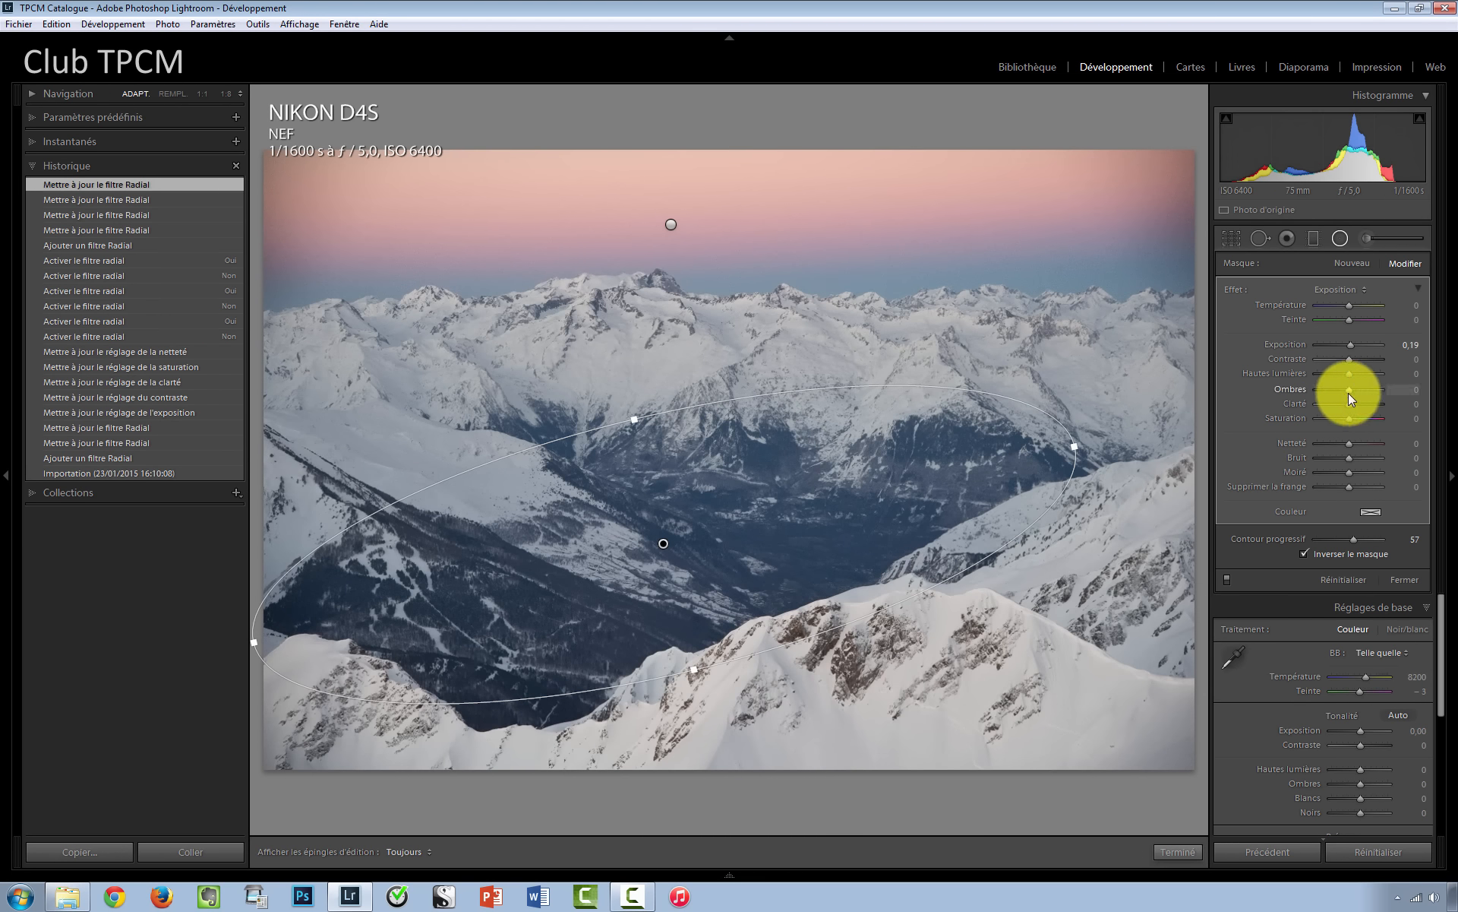
{"action": "left_click_drag", "start_coordinate": [1349, 393], "coordinate": [1351, 345]}
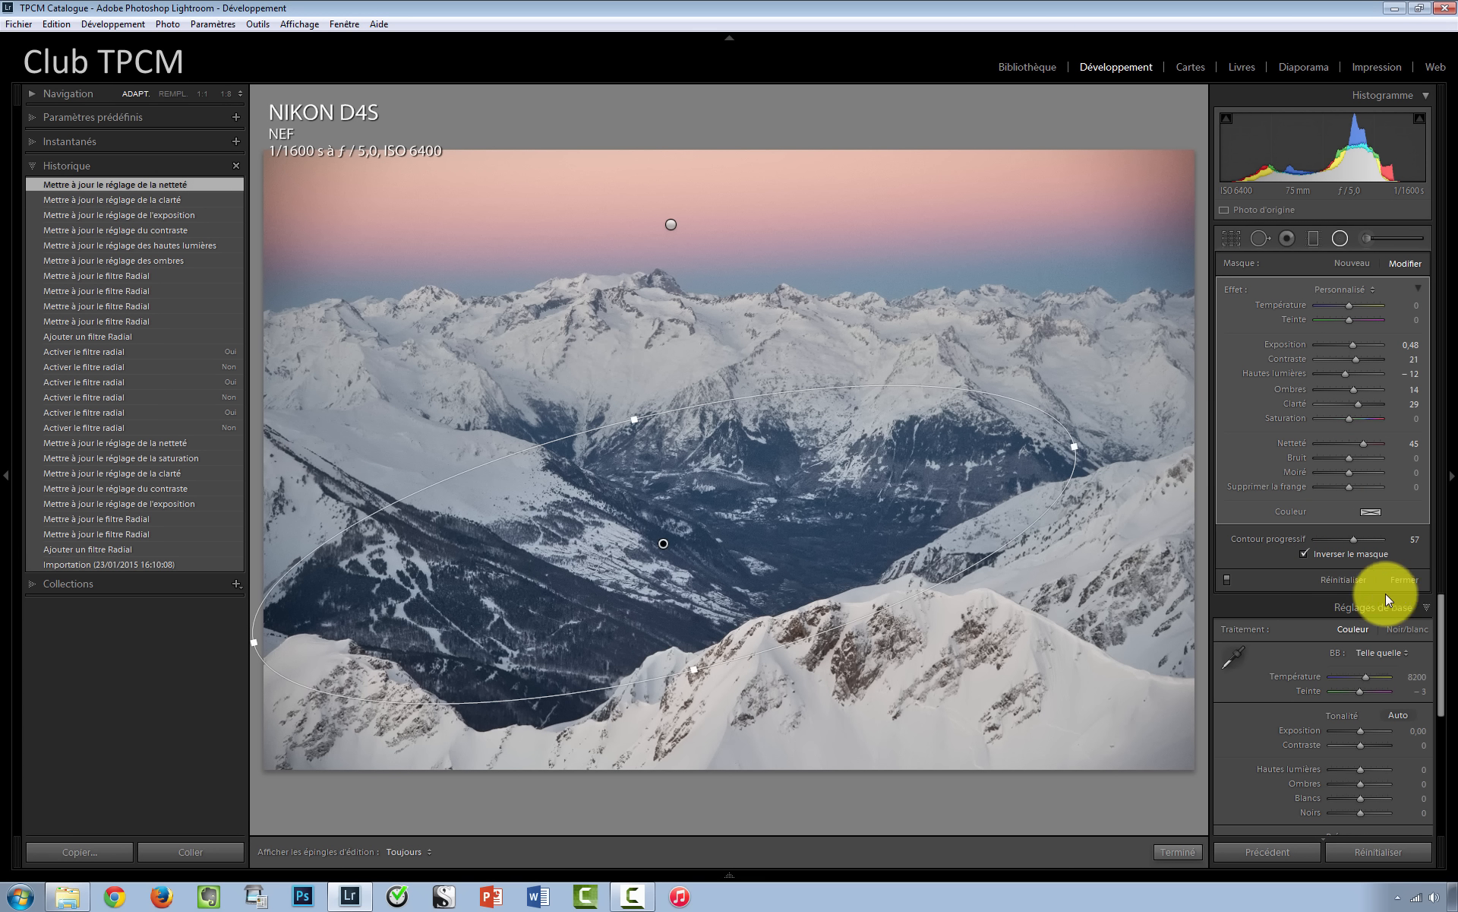
- Toggle the radial filters off and on twice to check their combined effect on the sky and valley
{"action": "left_click", "coordinate": [1229, 578]}
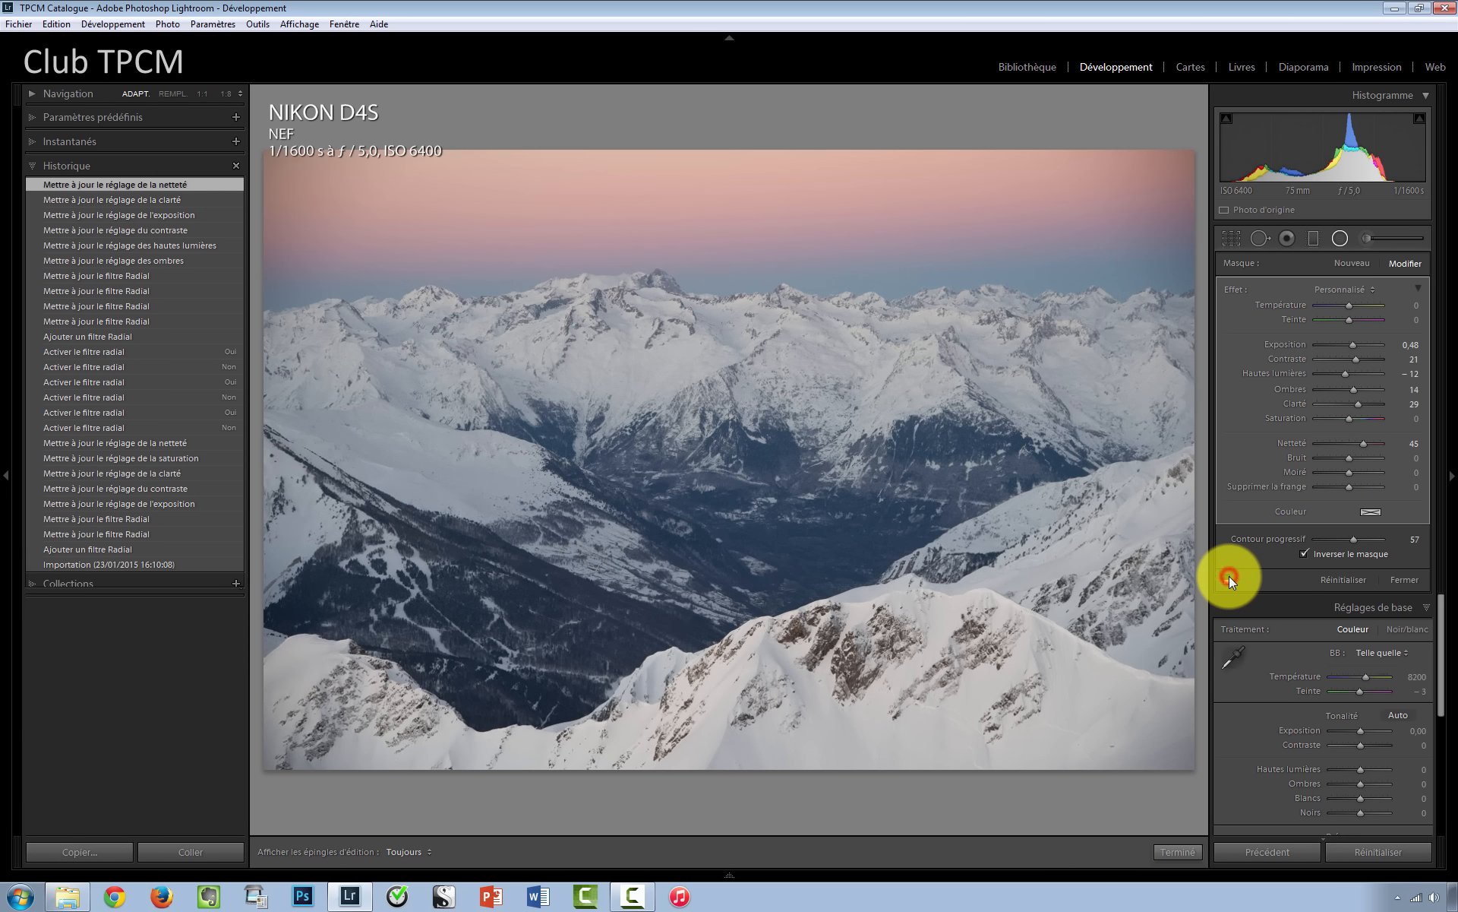
{"action": "left_click", "coordinate": [1229, 578]}
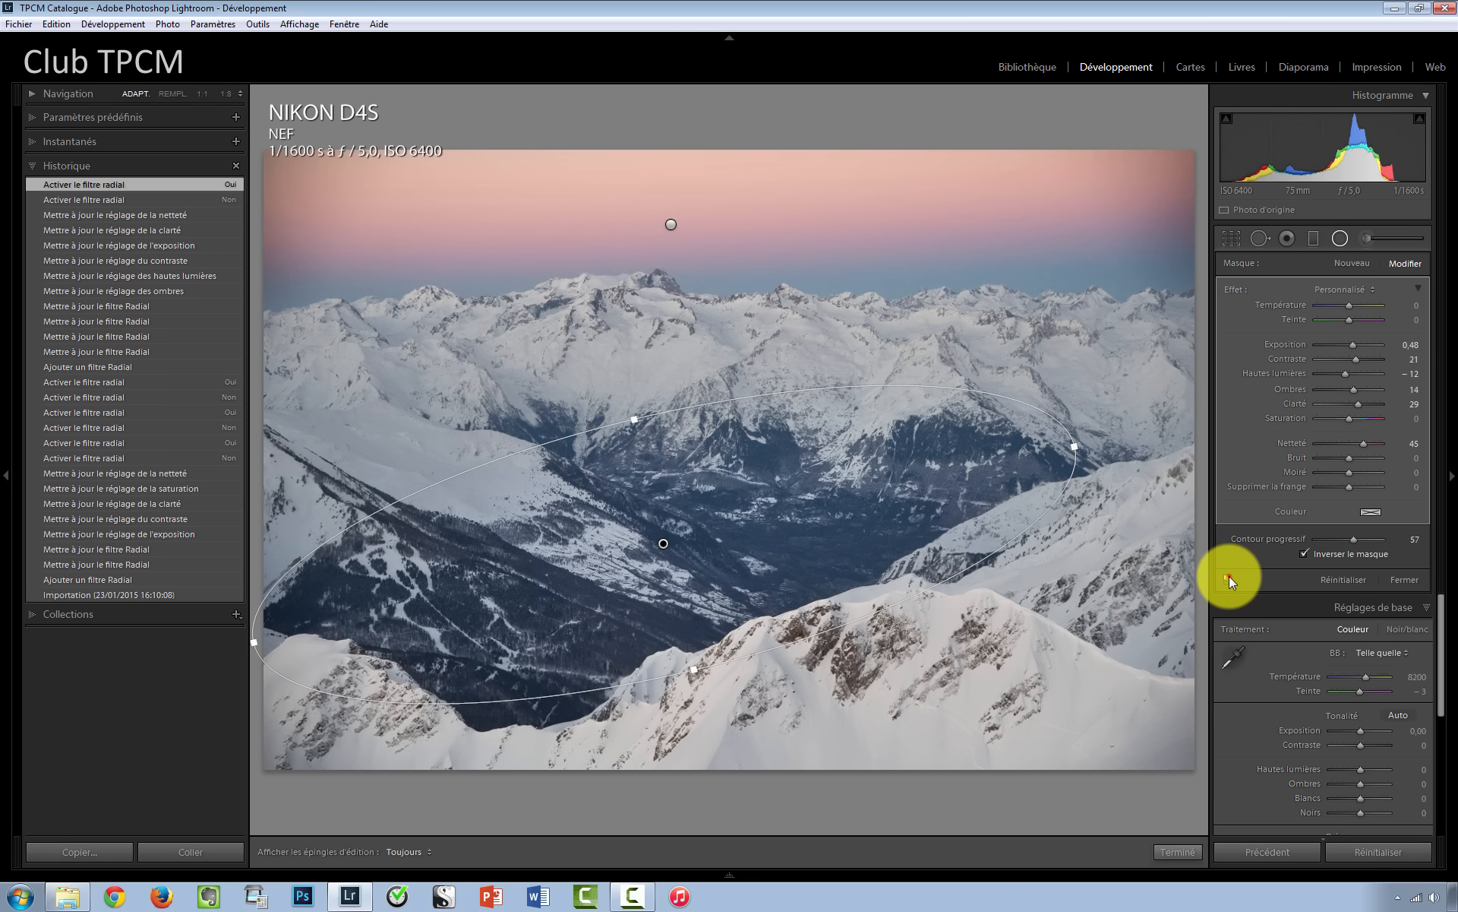
{"action": "left_click", "coordinate": [1229, 577]}
{"action": "left_click", "coordinate": [1229, 578]}
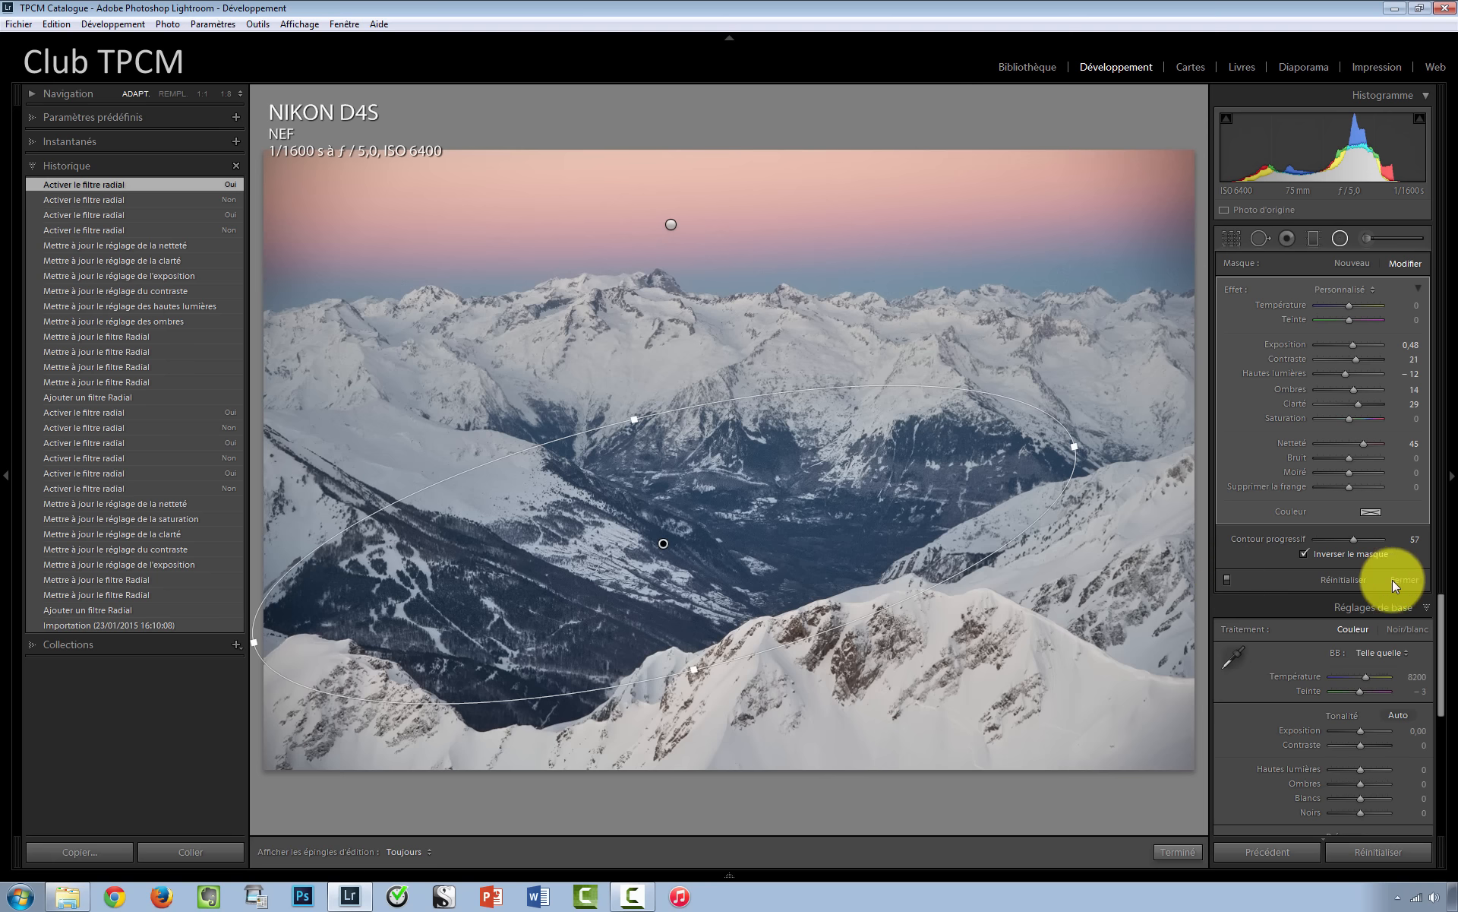
- Close the radial filter settings and compare the photo side by side before and after, with the history side hidden
{"action": "left_click", "coordinate": [1396, 581]}
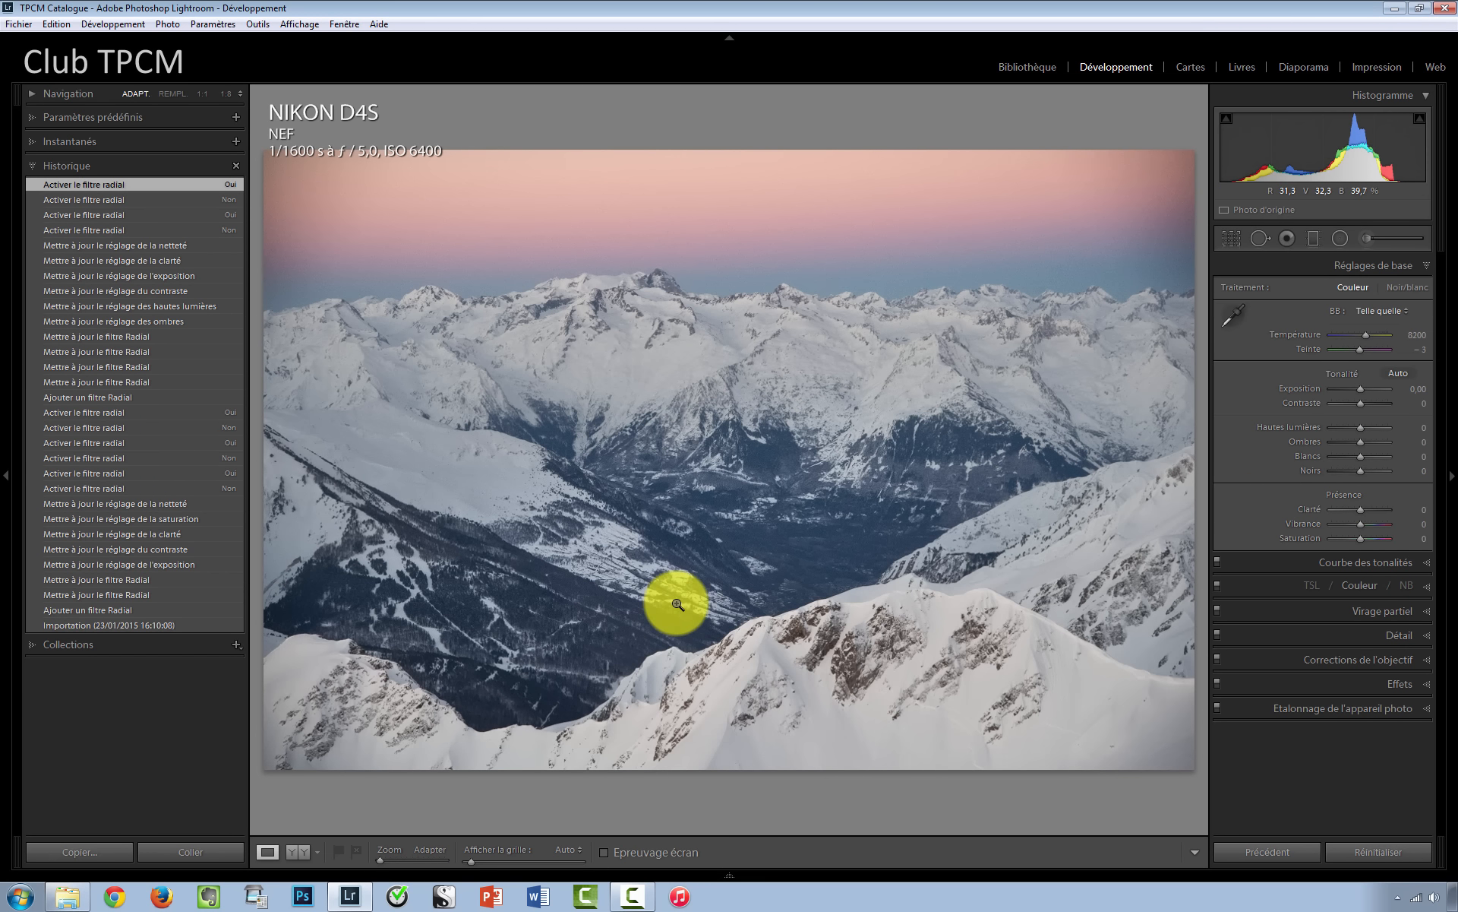
{"action": "key", "text": "y"}
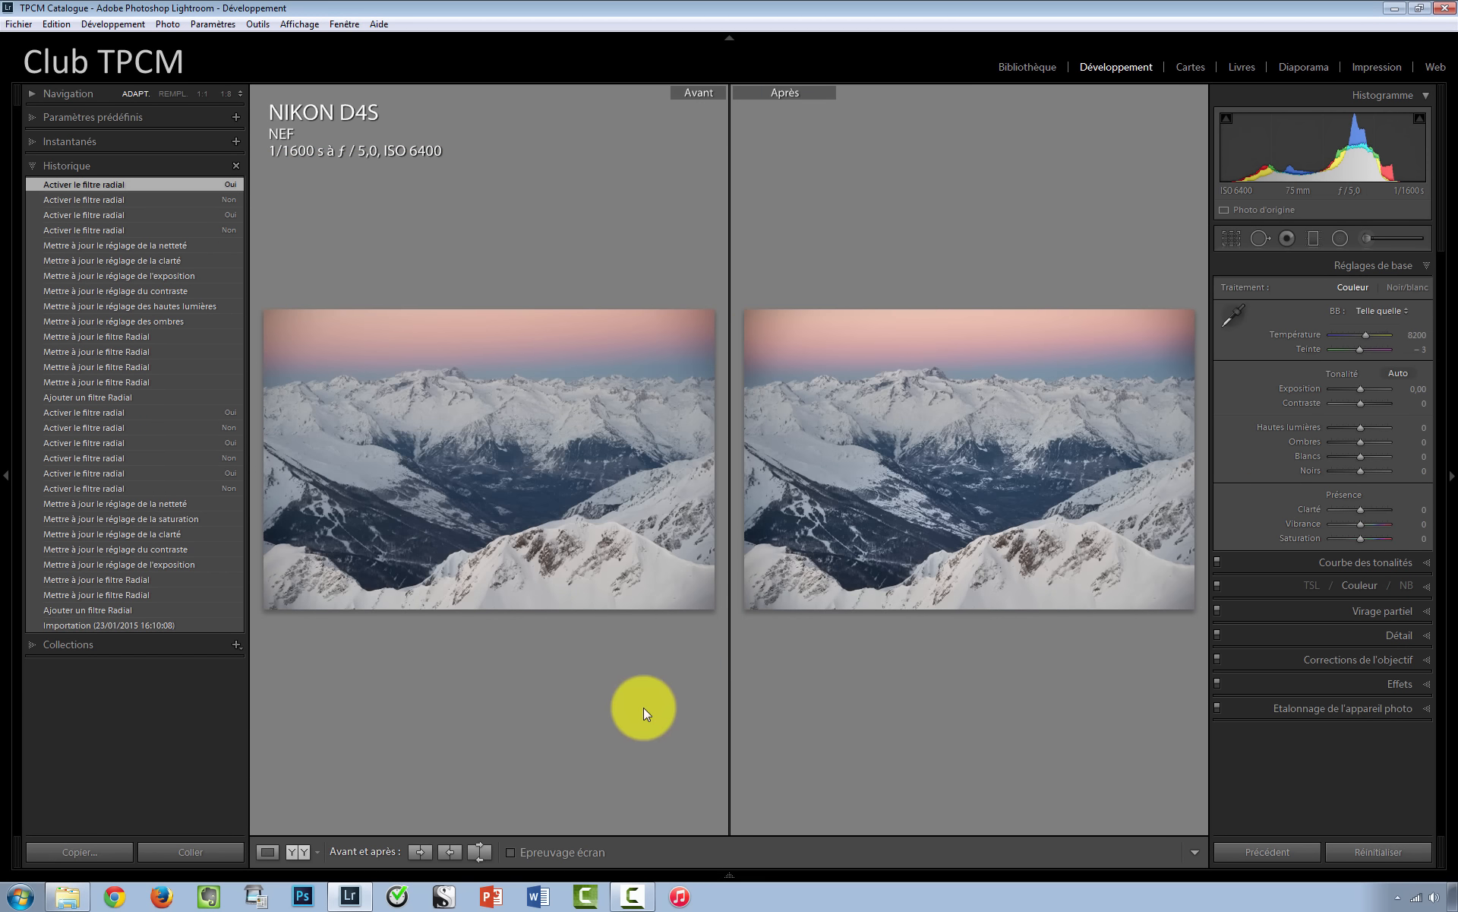
{"action": "left_click", "coordinate": [6, 476]}
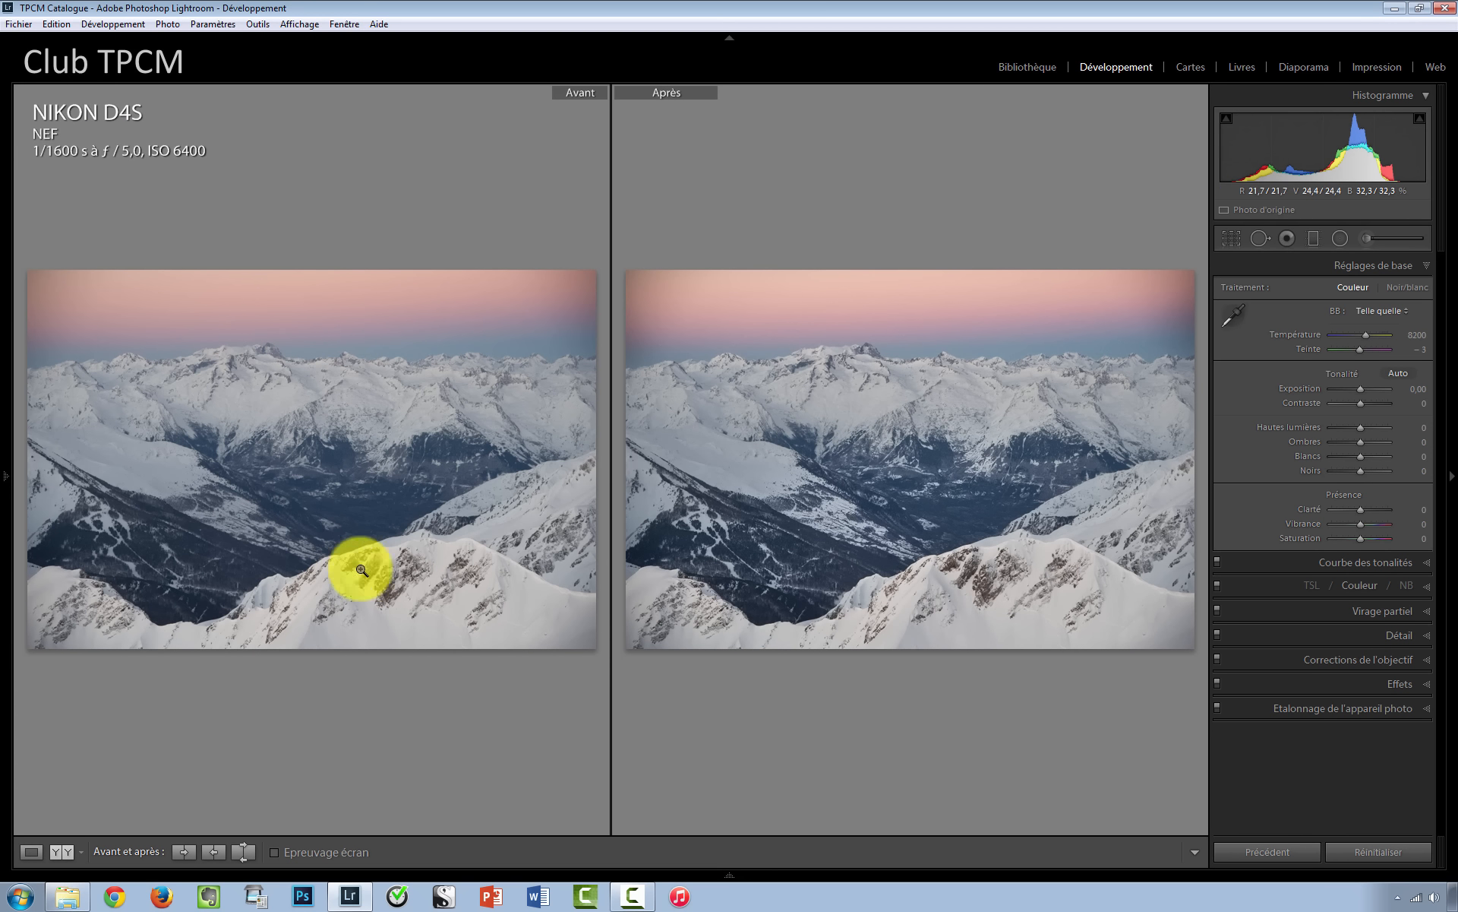